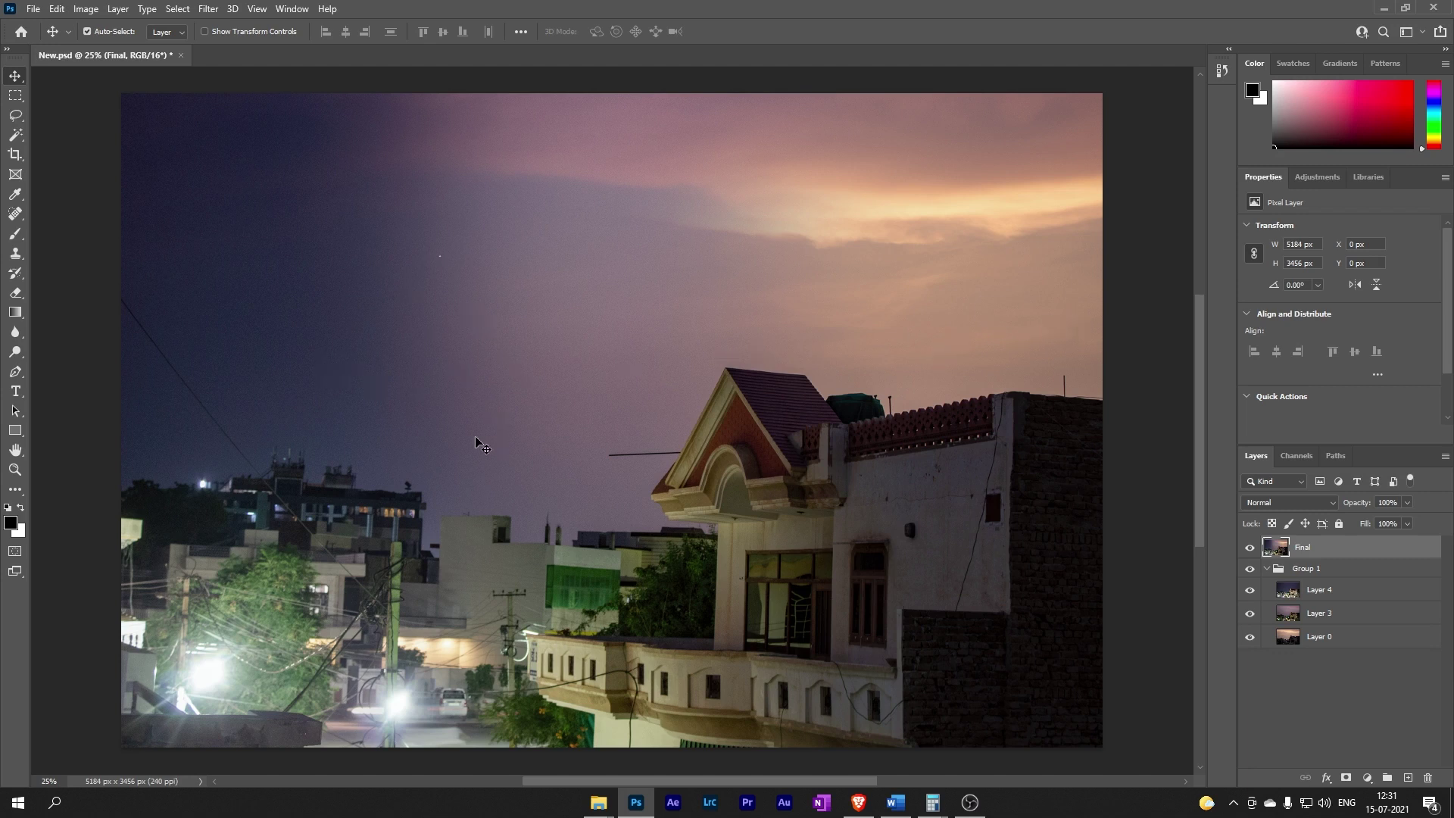
Hide the Final layer and ungroup Group 1 into loose Layers 4, 3 and 0
click(1249, 548)
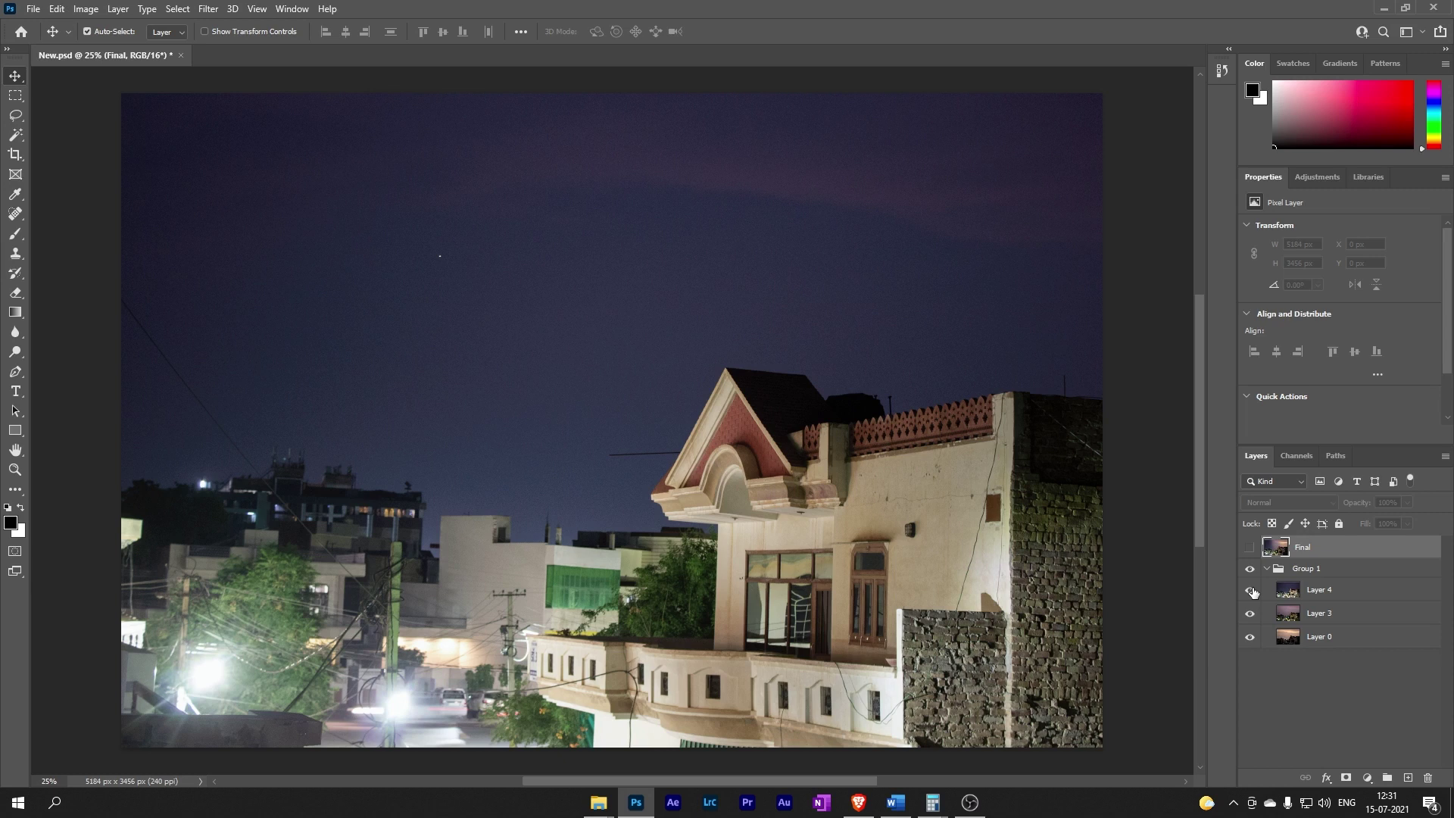
right_click(1324, 573)
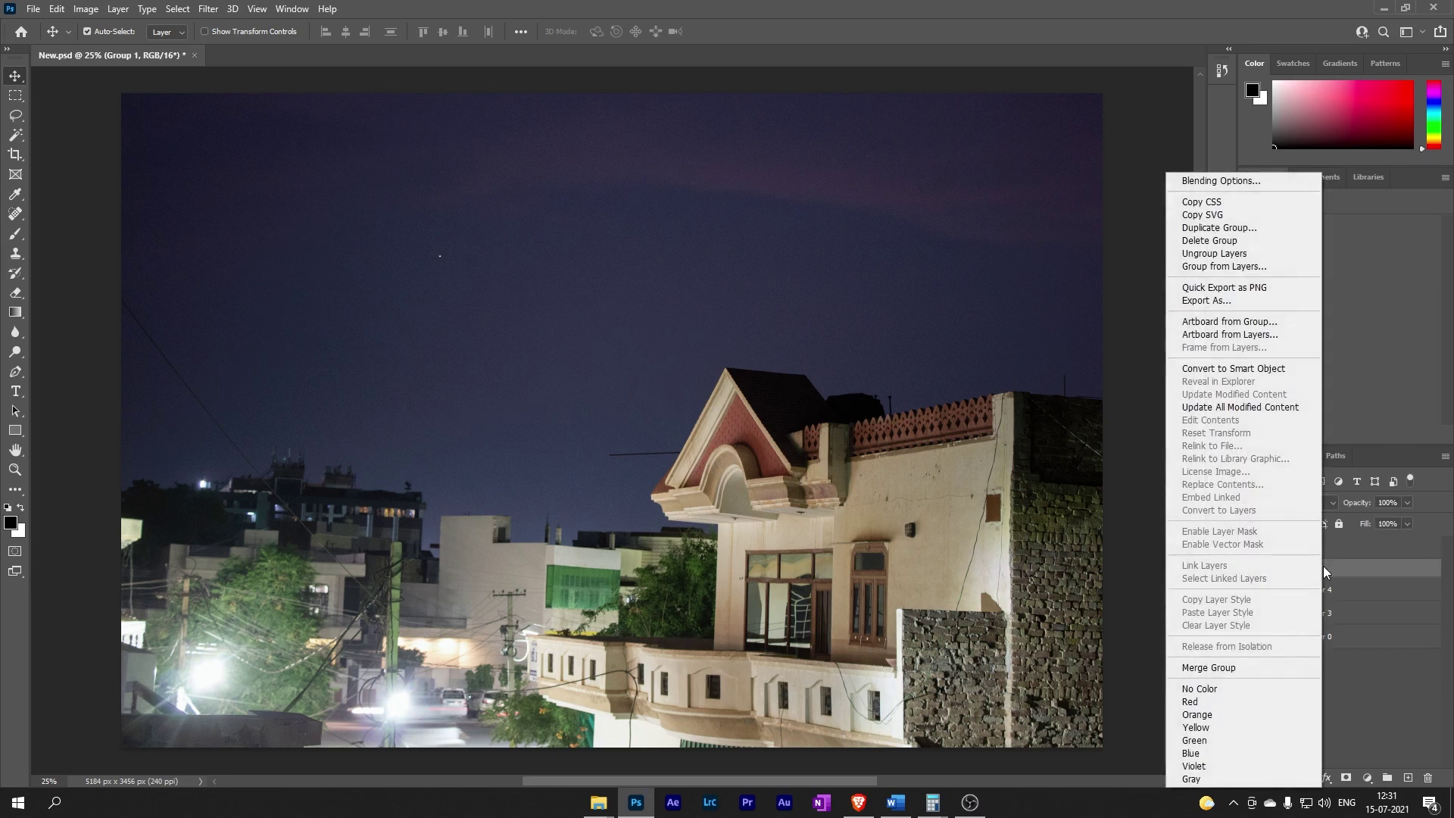
click(1214, 253)
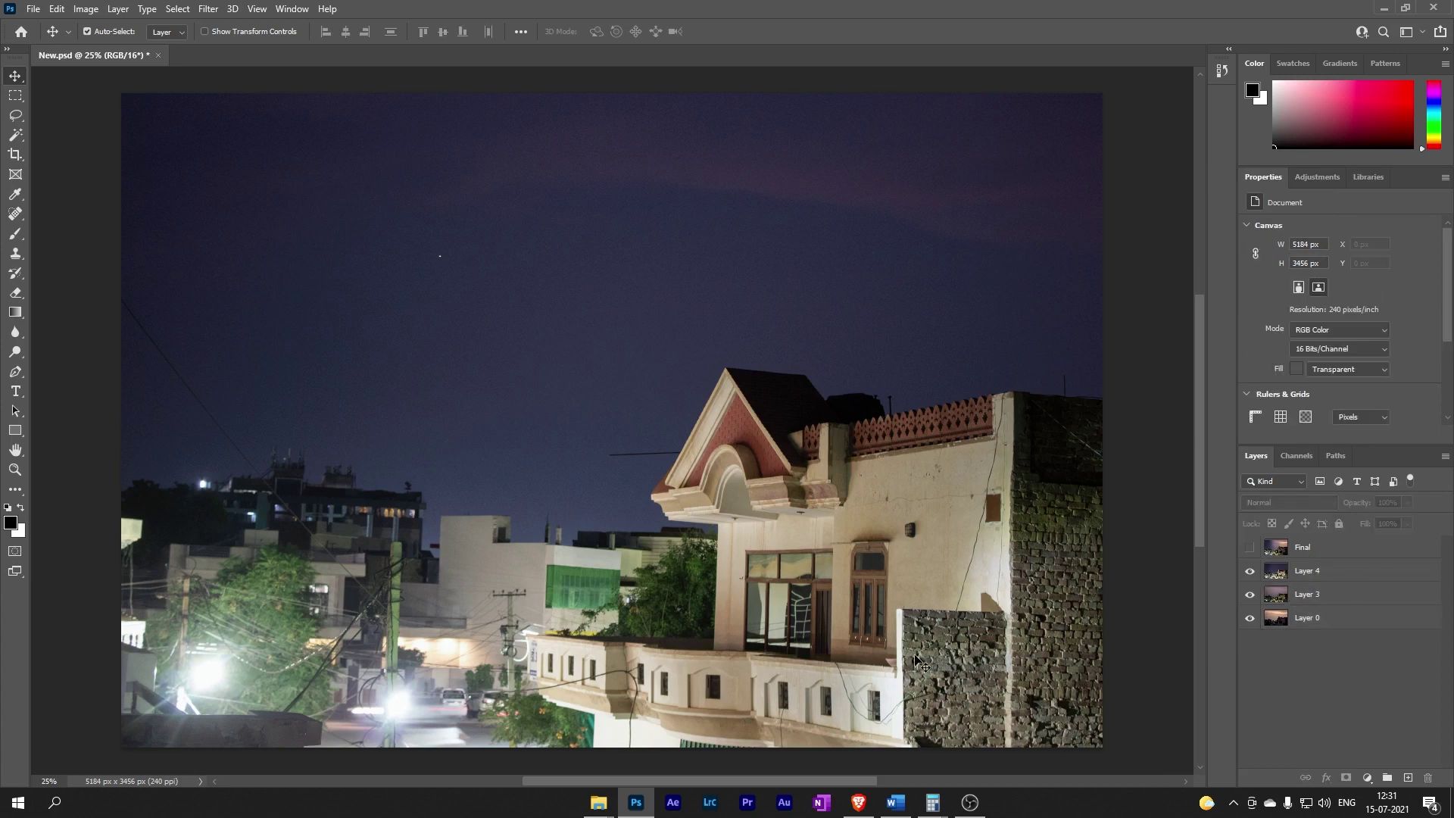
click(604, 801)
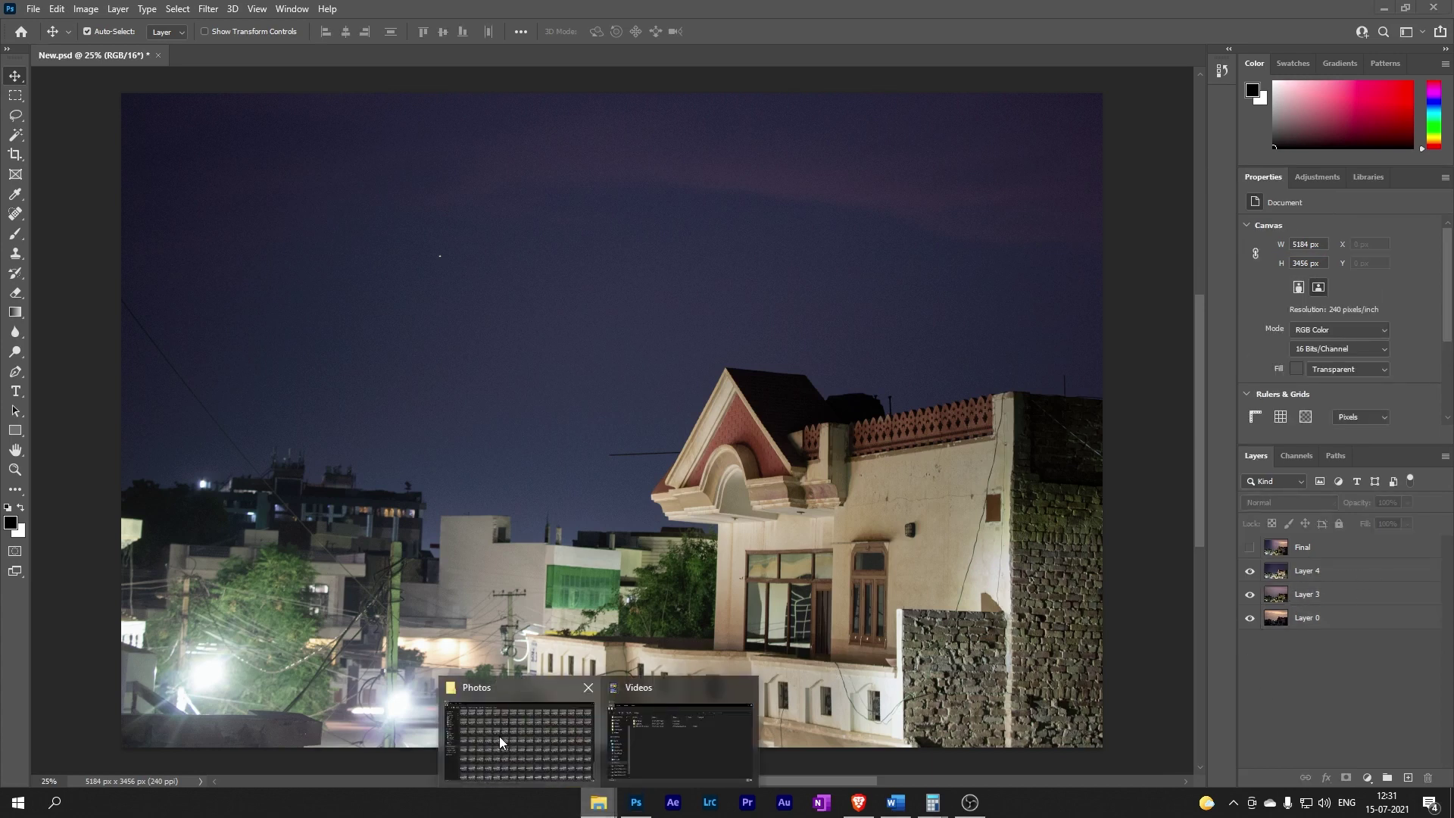
click(499, 736)
scroll(385, 338, up, 10)
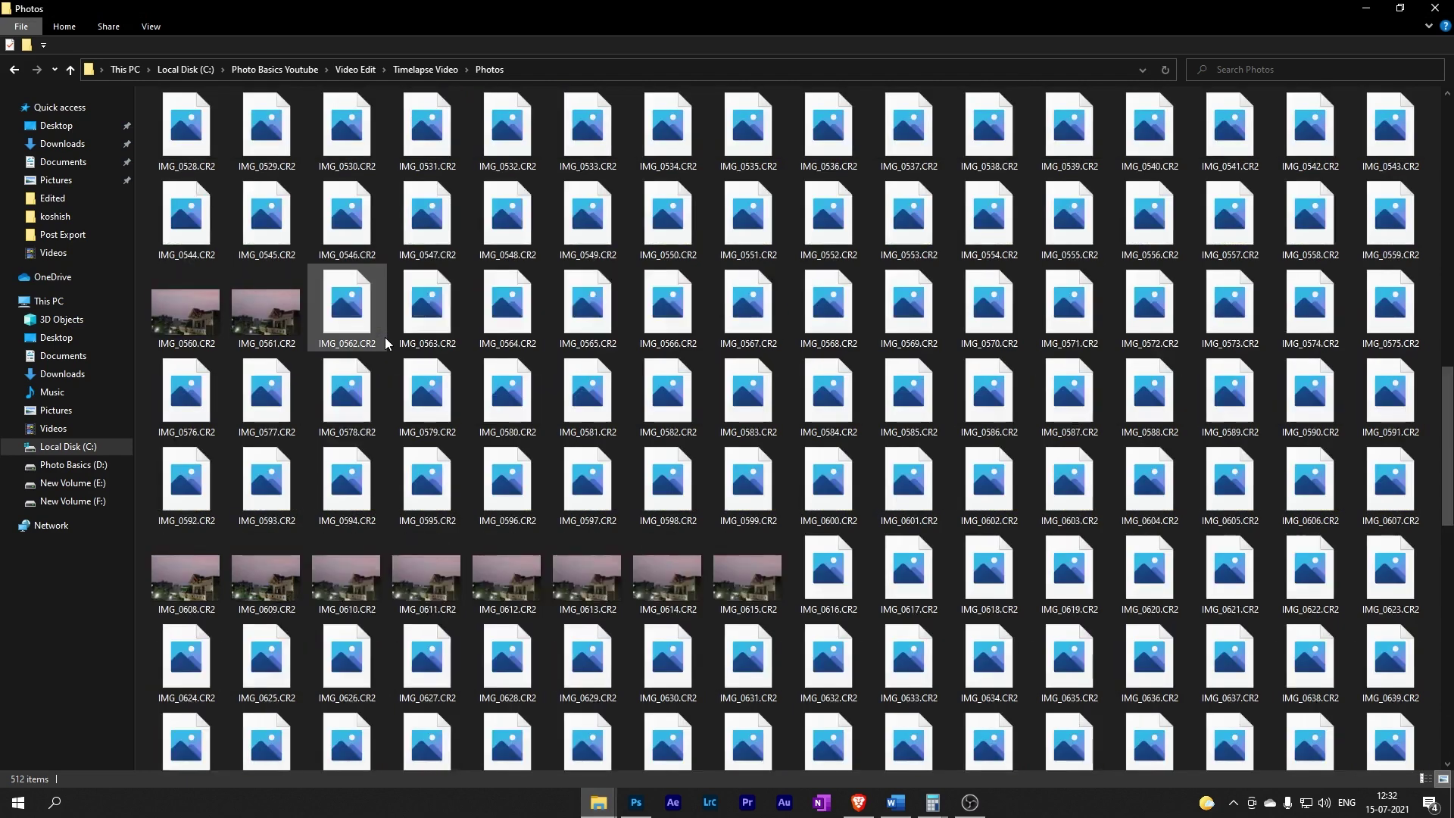
scroll(385, 337, up, 2)
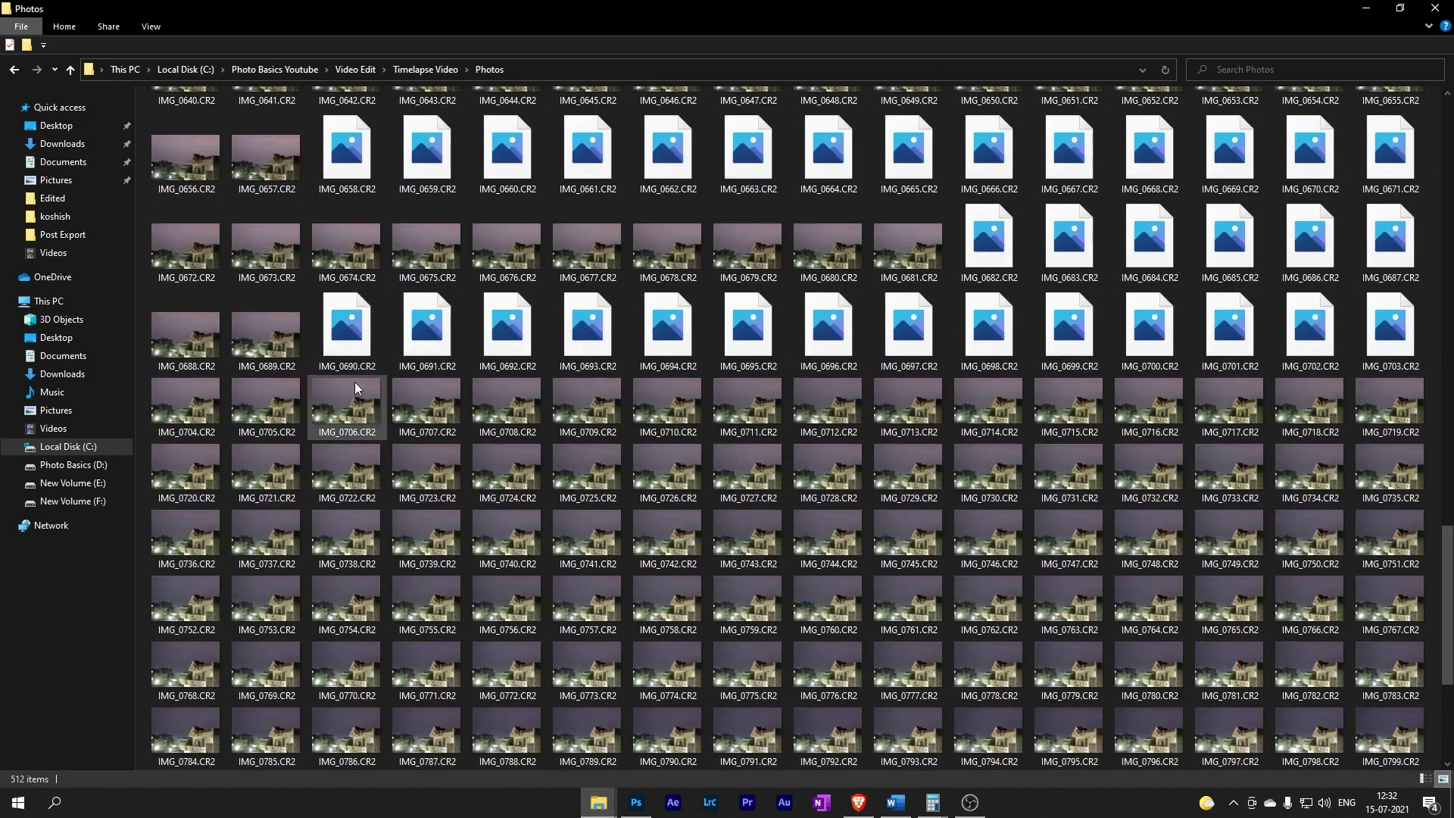
scroll(364, 386, down, 5)
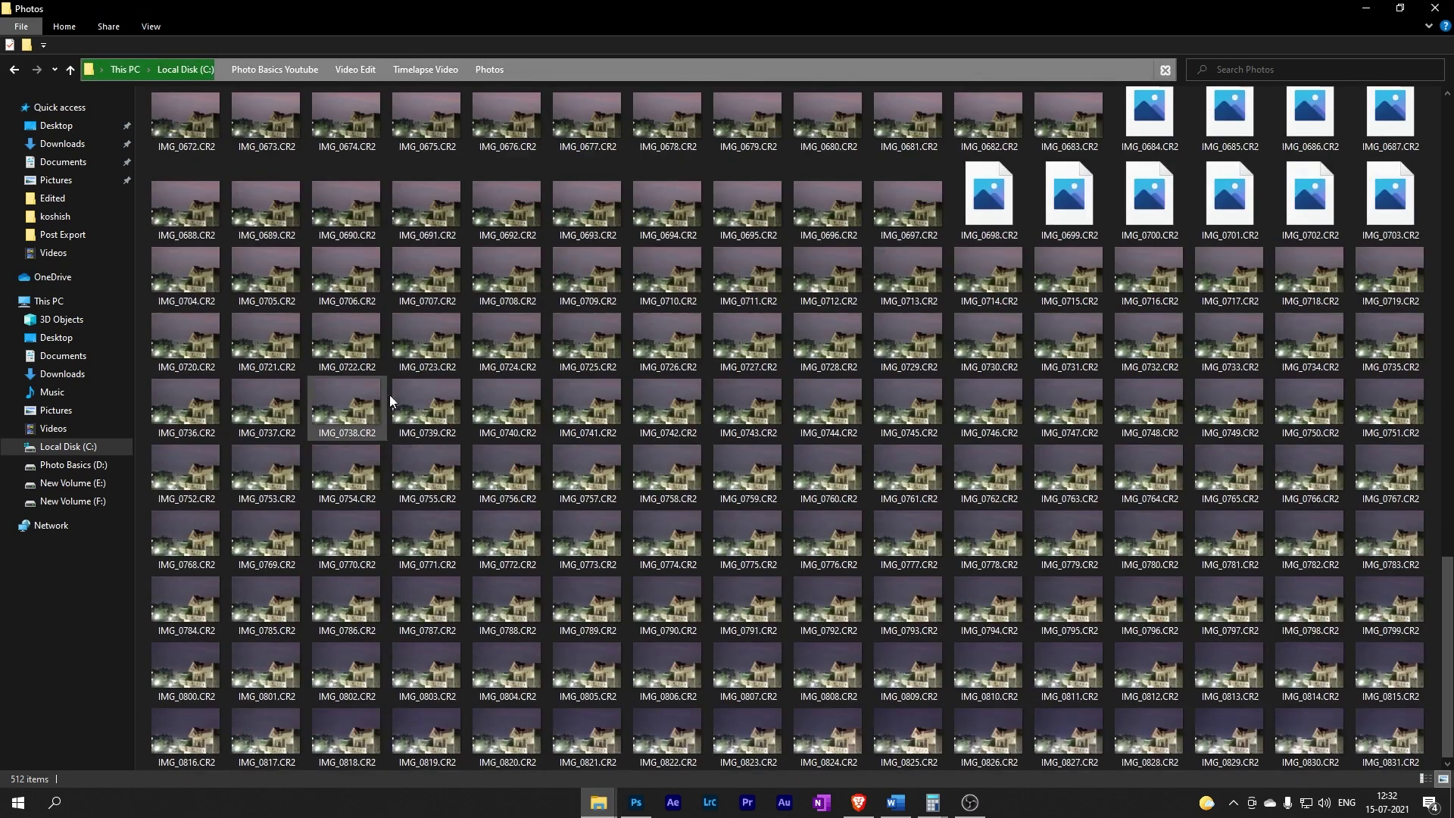
scroll(277, 307, down, 10)
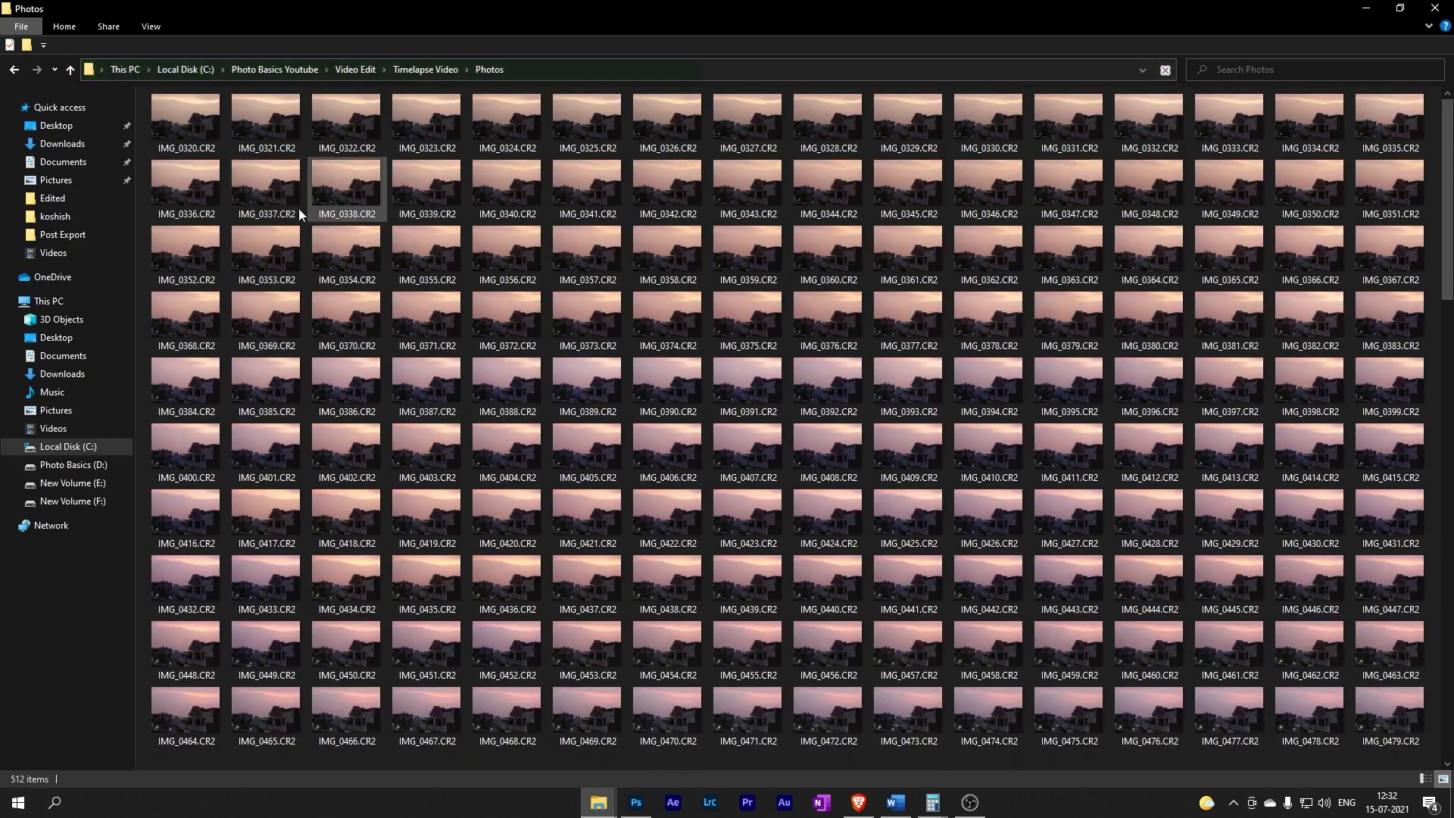
scroll(464, 378, up, 7)
scroll(403, 373, down, 5)
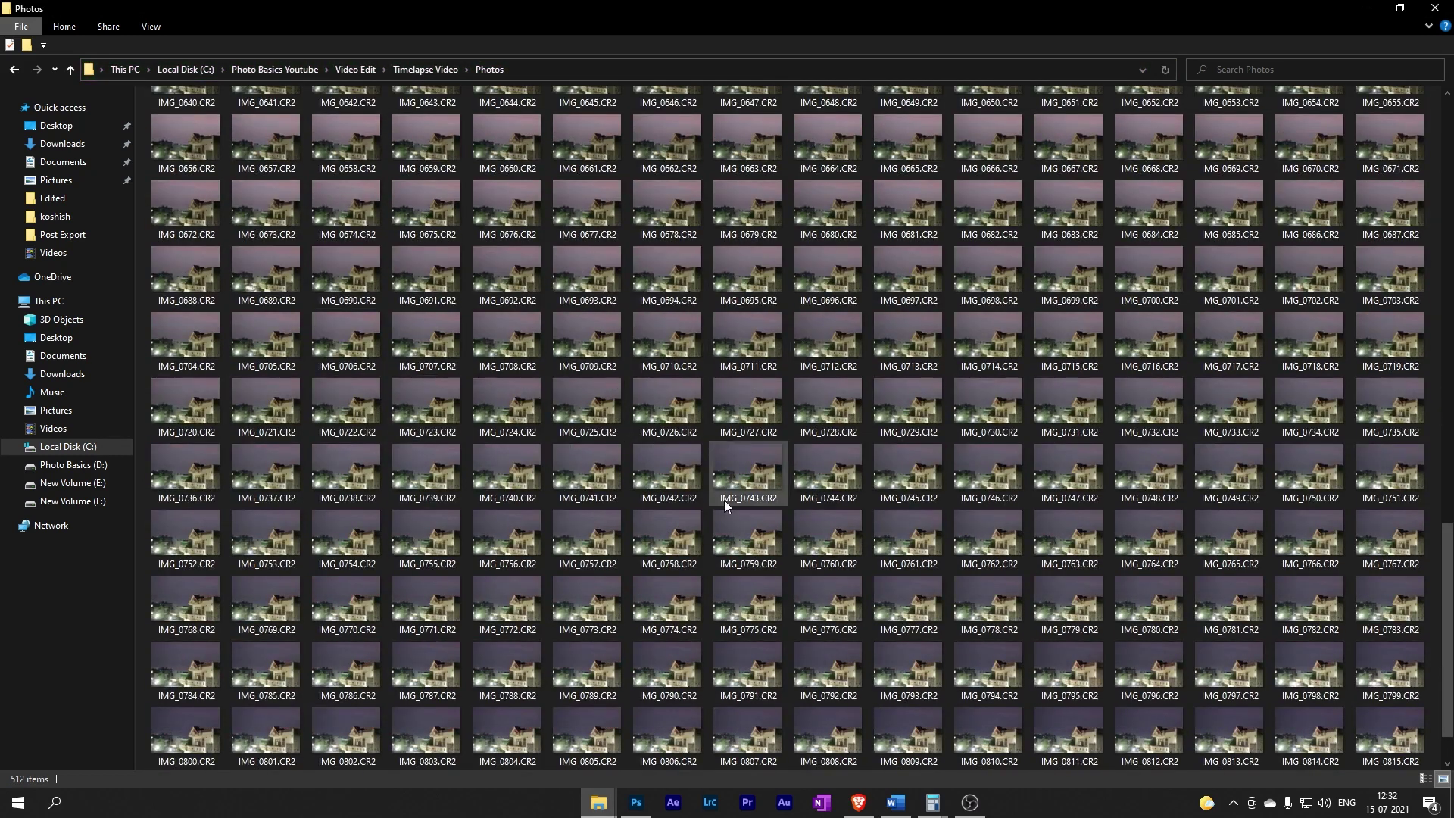
scroll(724, 500, down, 1)
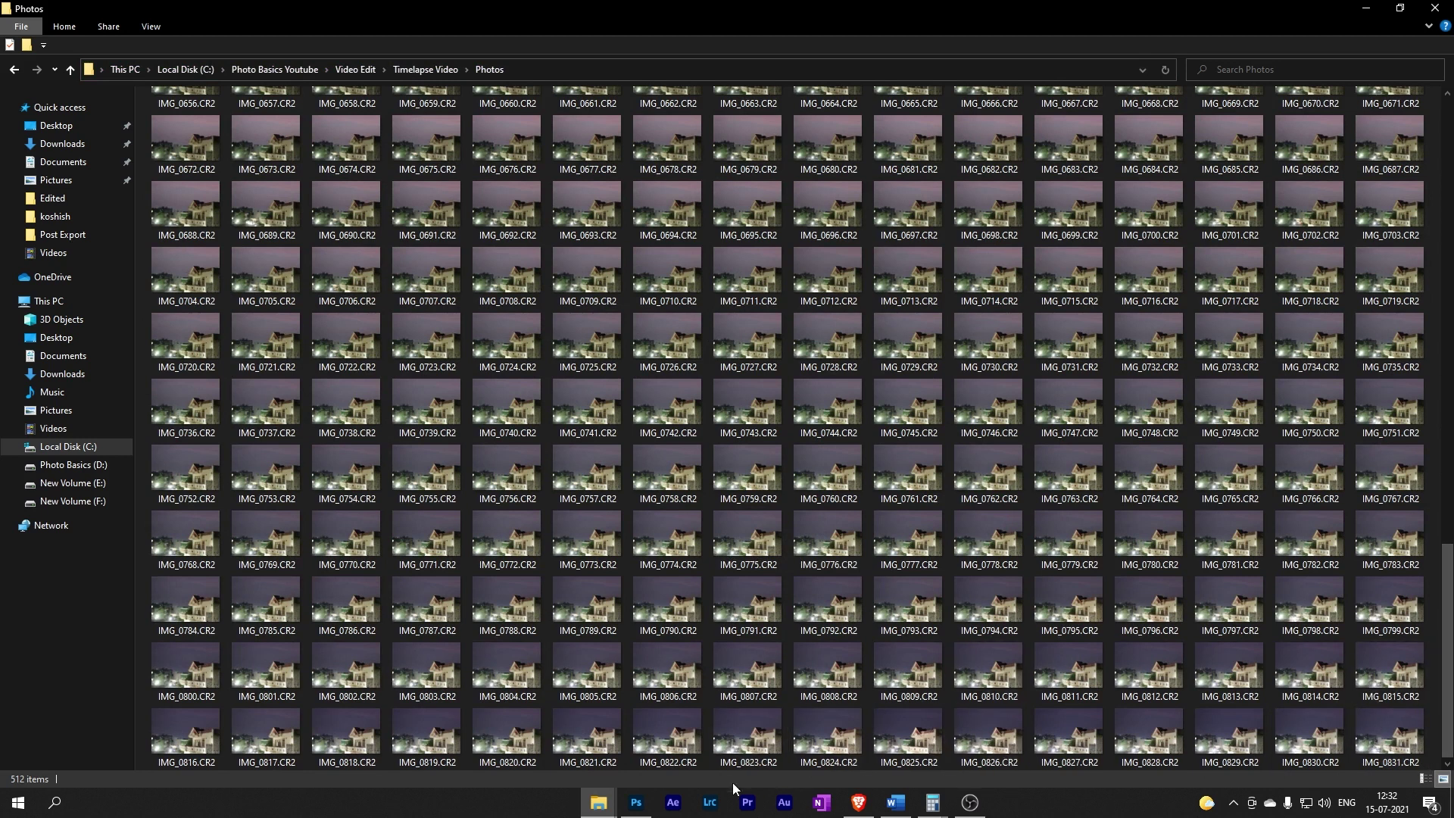
click(650, 803)
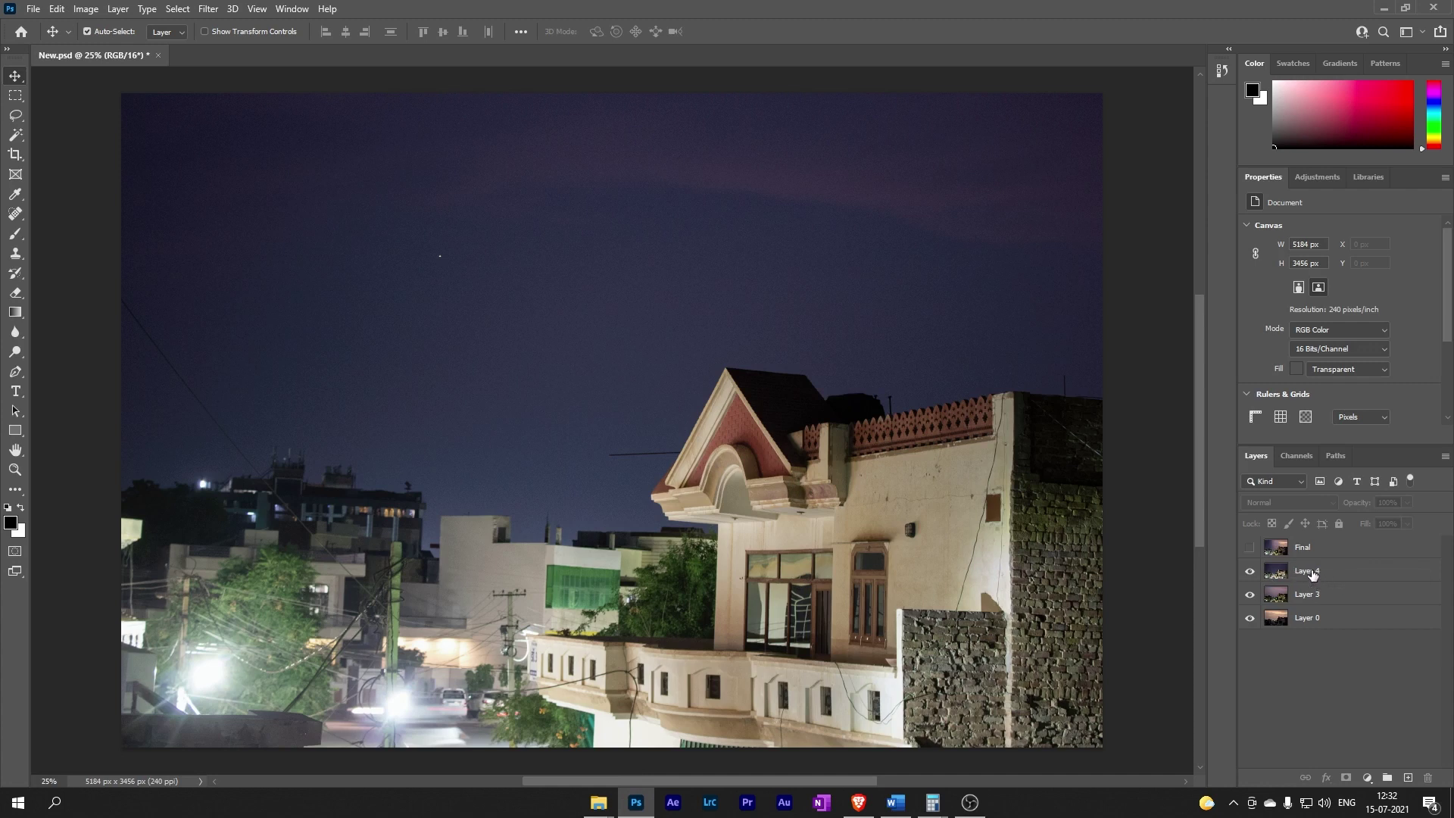
With Layer 4 active, add a 3-column guide layout splitting the canvas into thirds
click(1274, 572)
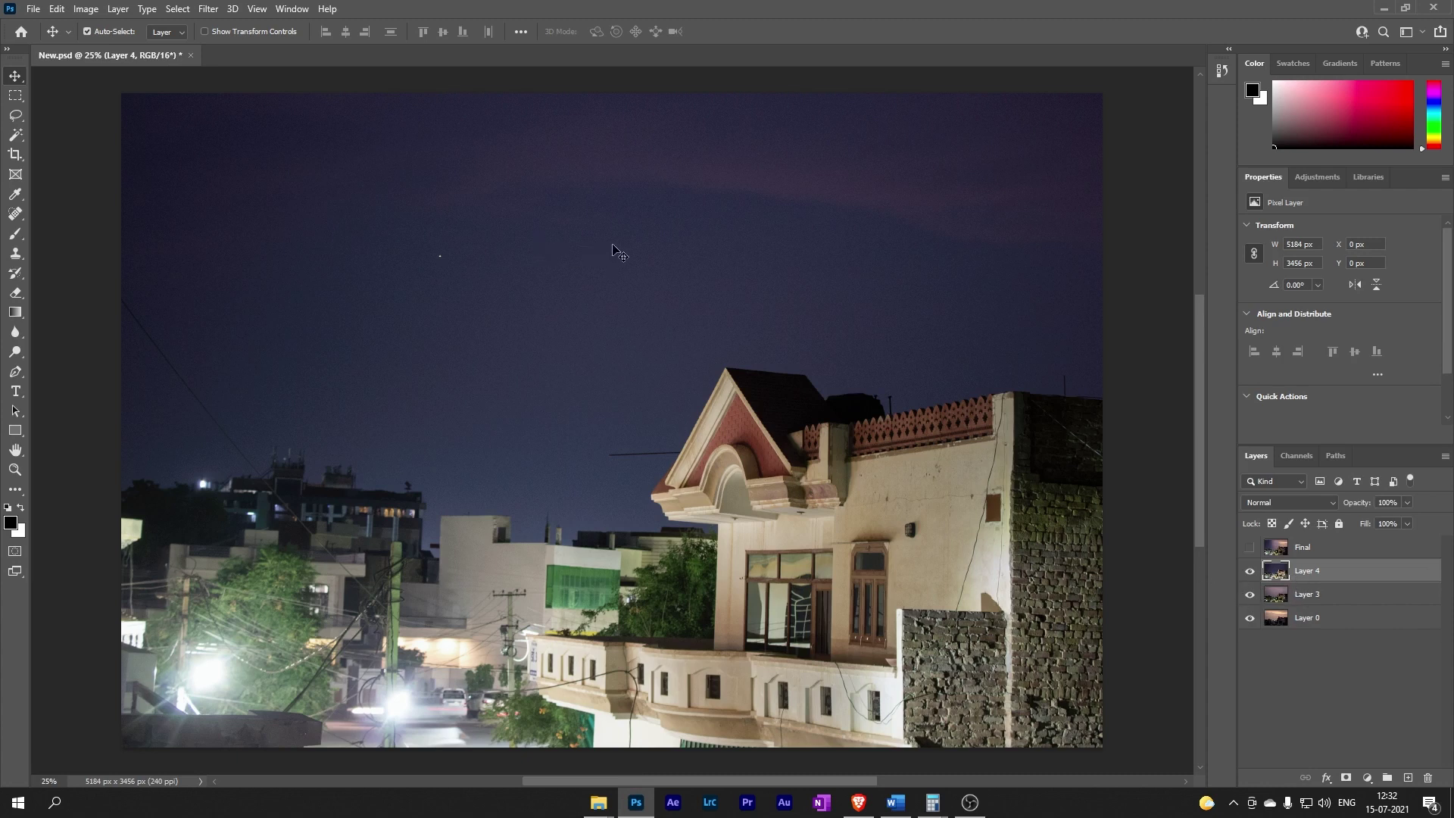
click(255, 9)
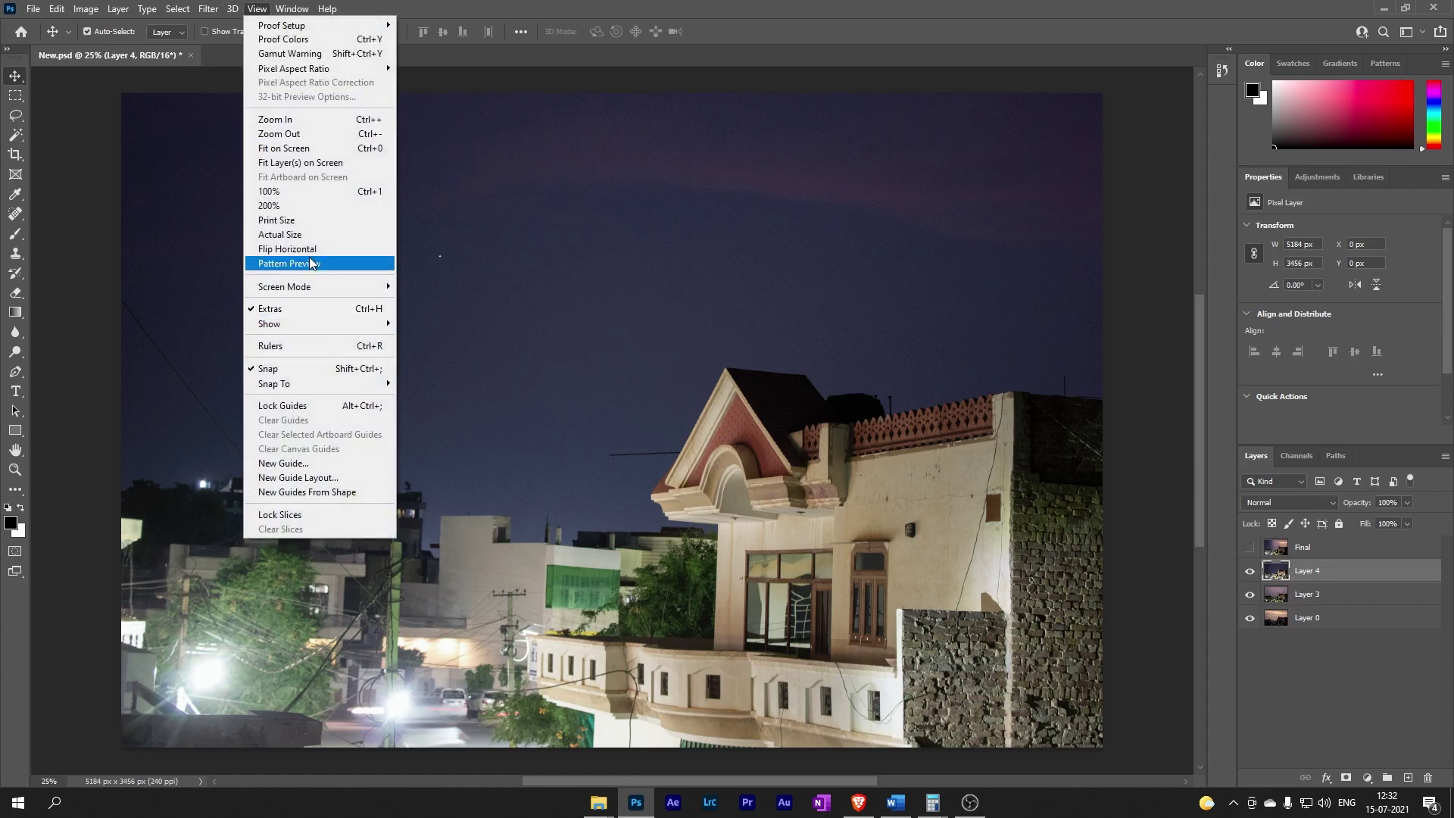
click(277, 478)
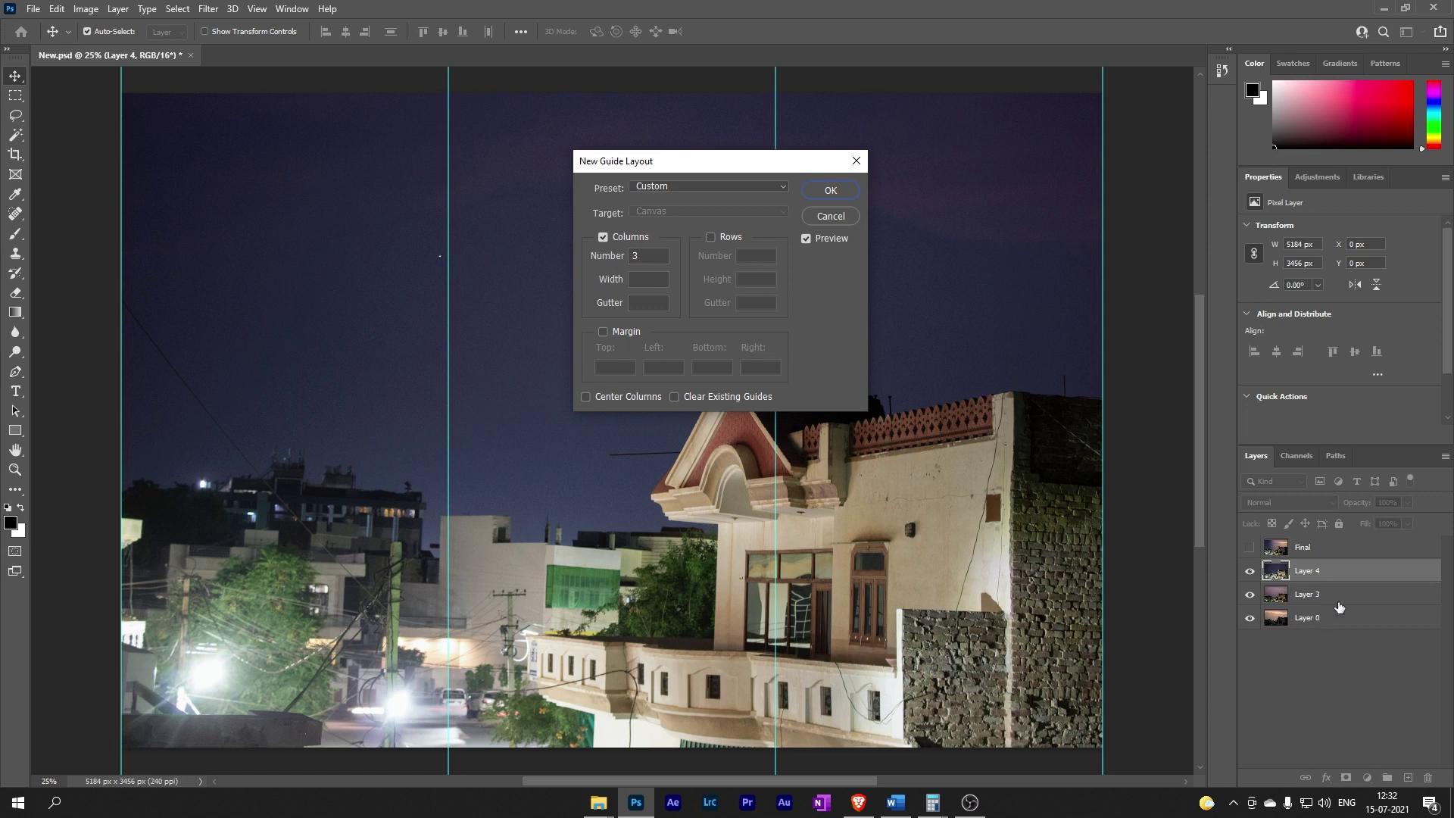
click(831, 191)
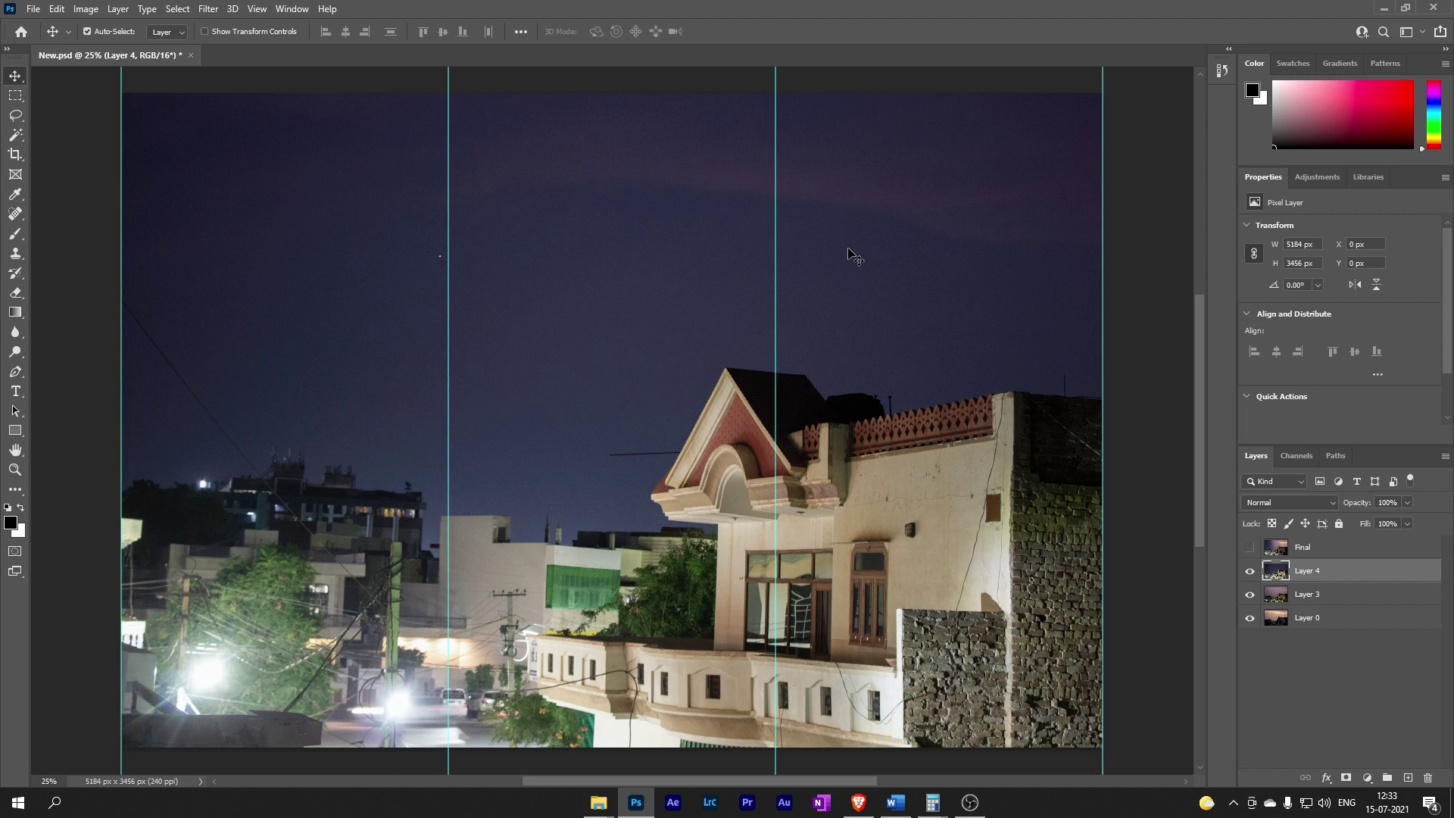
click(1345, 779)
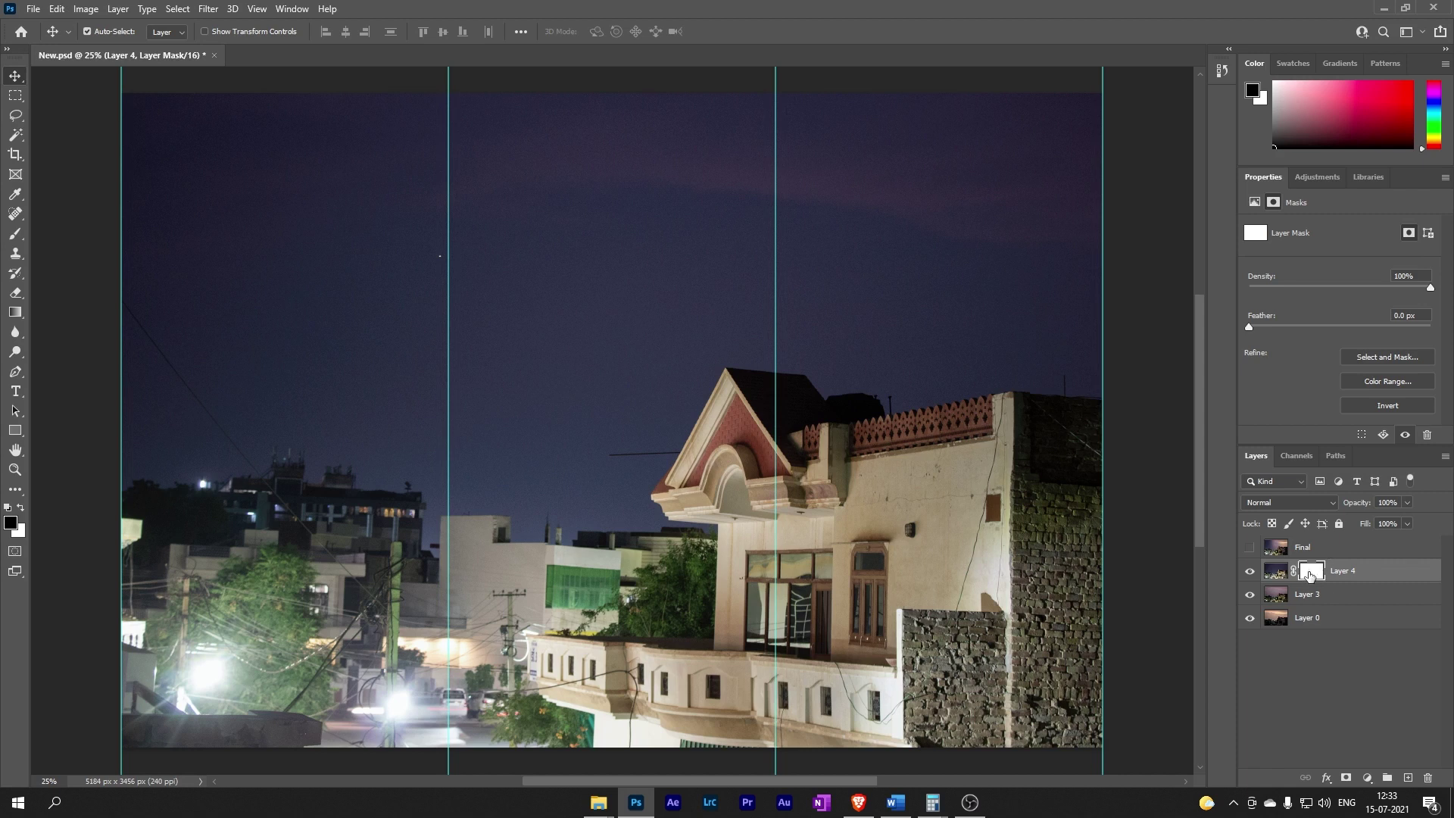
click(1249, 572)
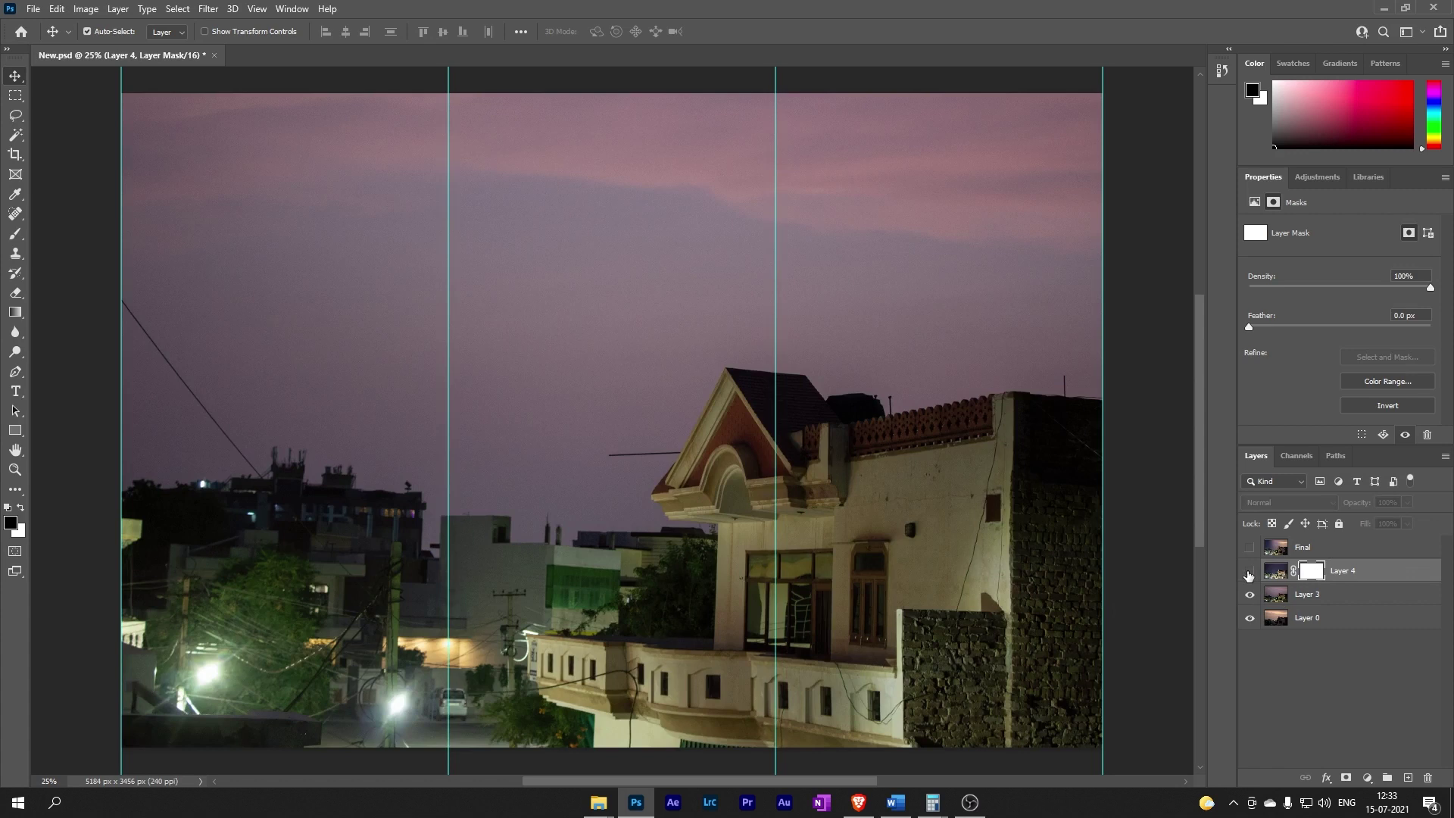
click(1250, 572)
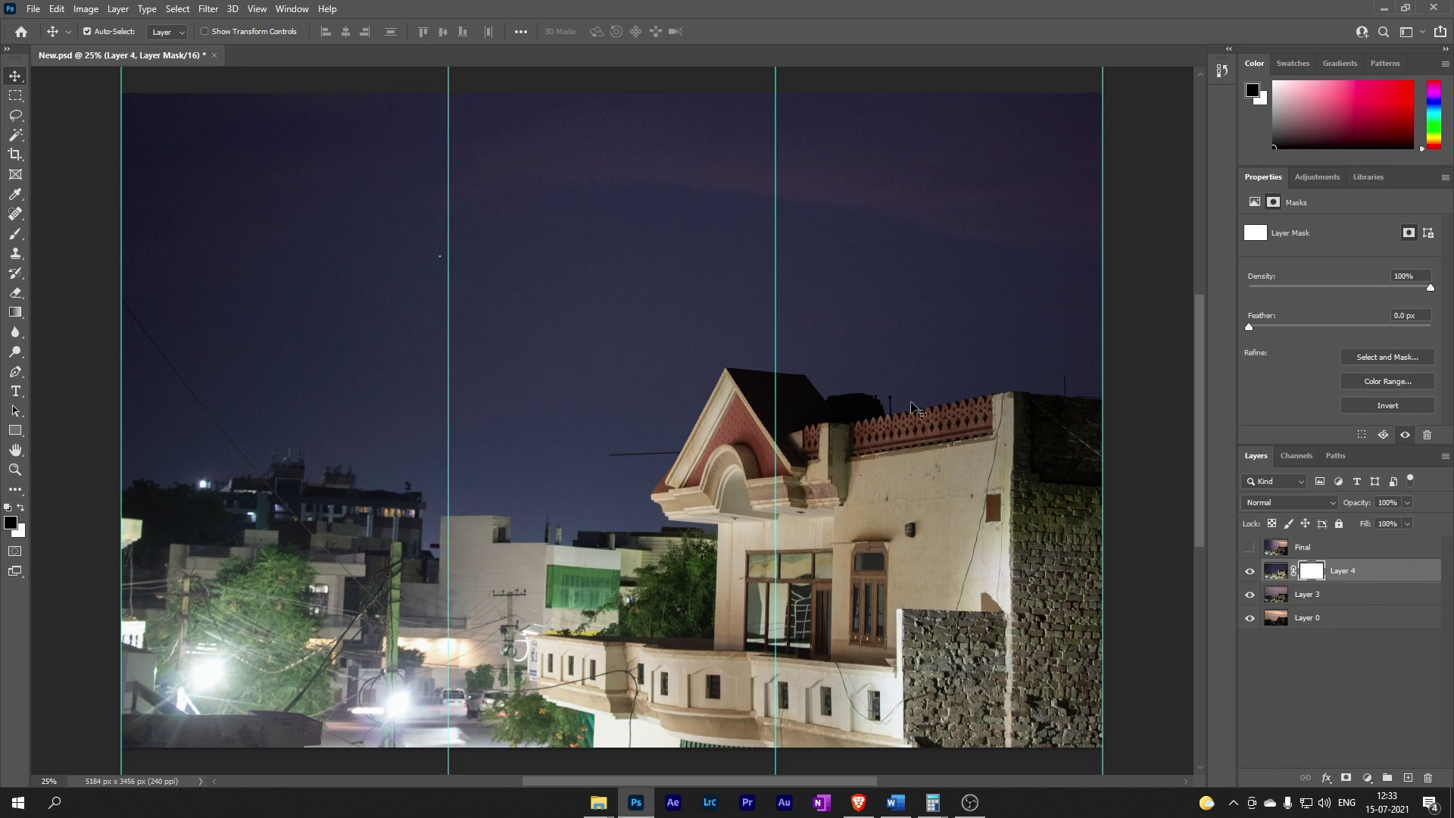
right_click(1317, 574)
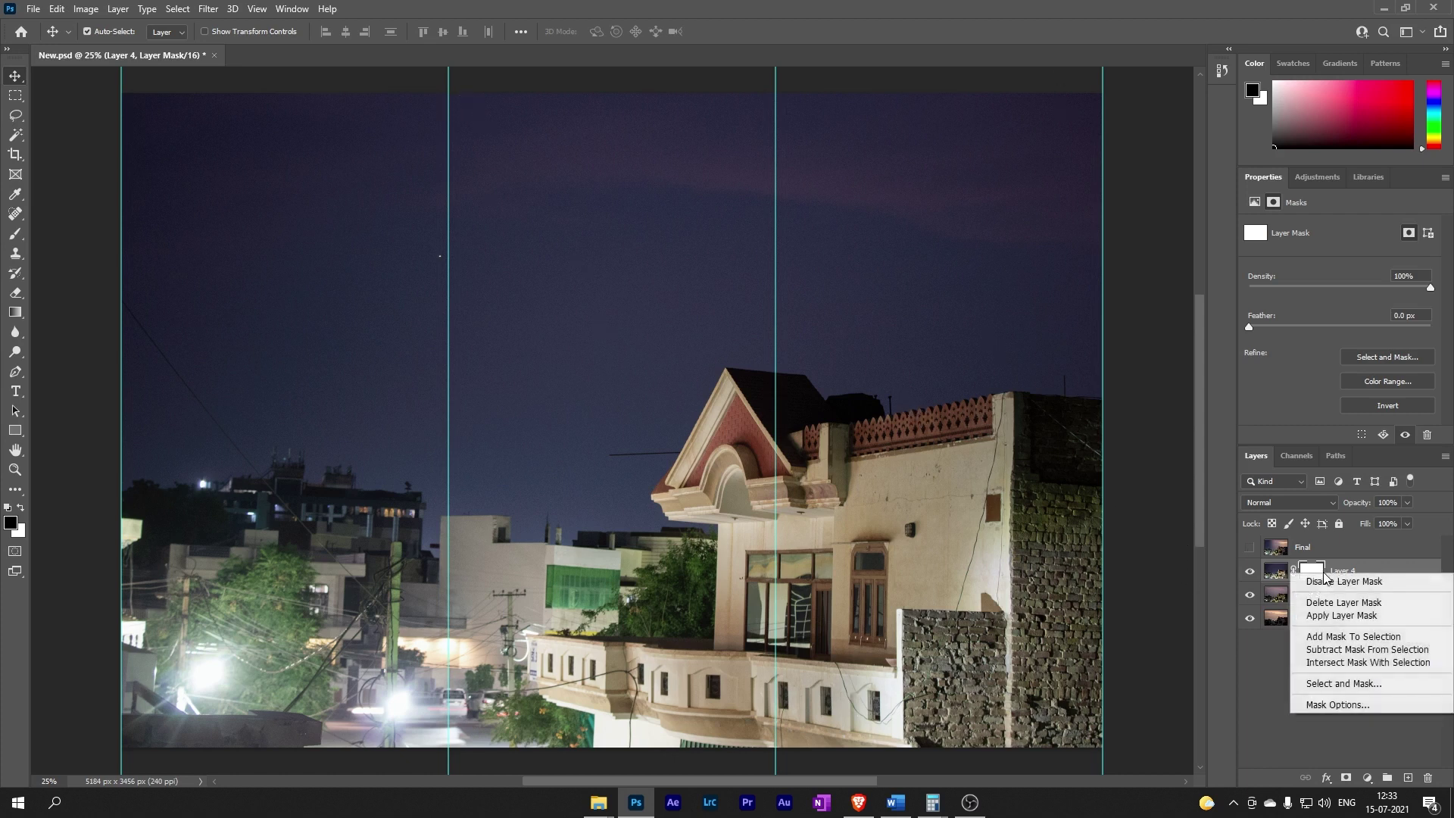
click(1341, 602)
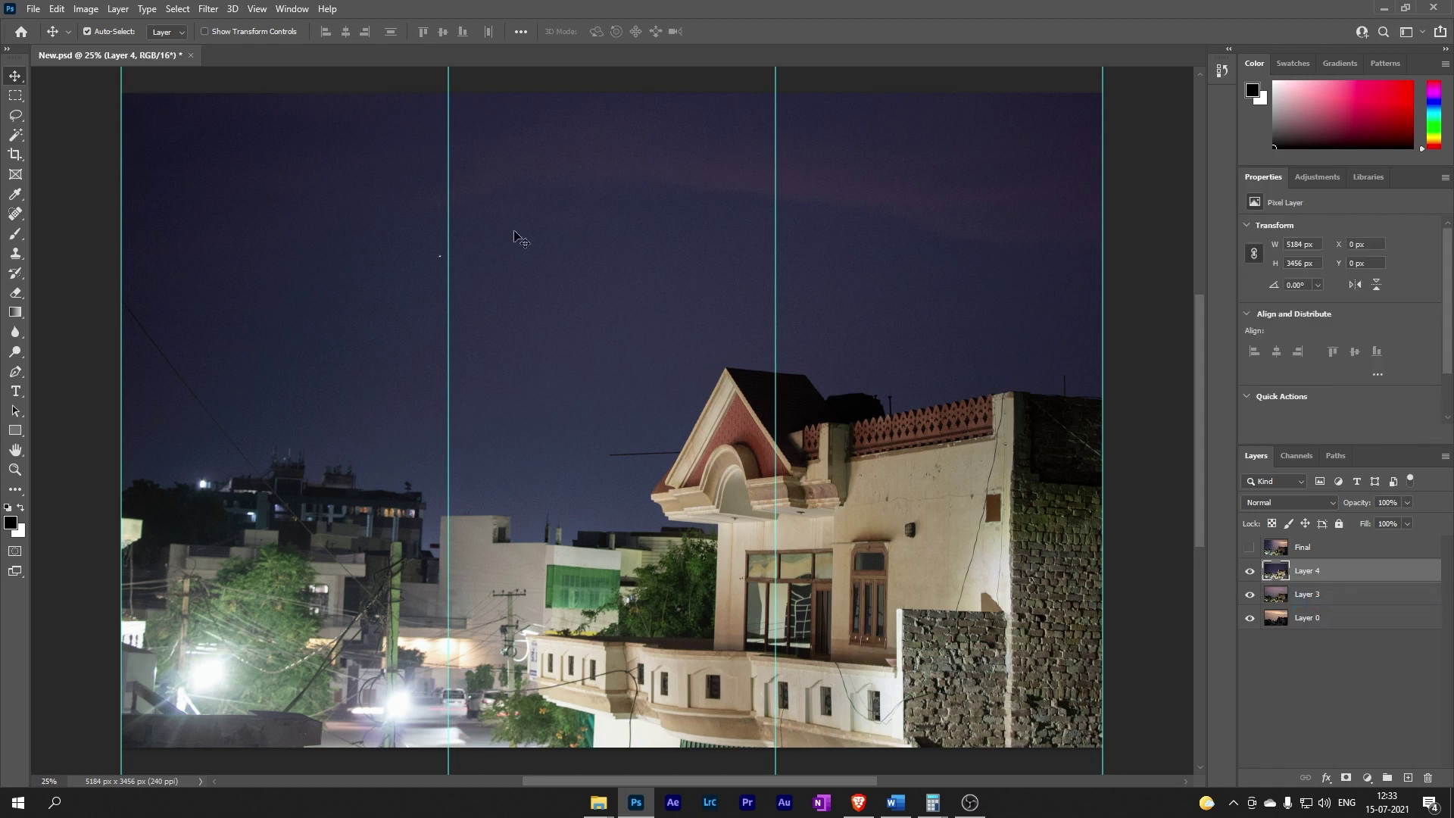
Marquee the right two-thirds of the canvas and mask them out on Layer 4
click(13, 97)
click(72, 95)
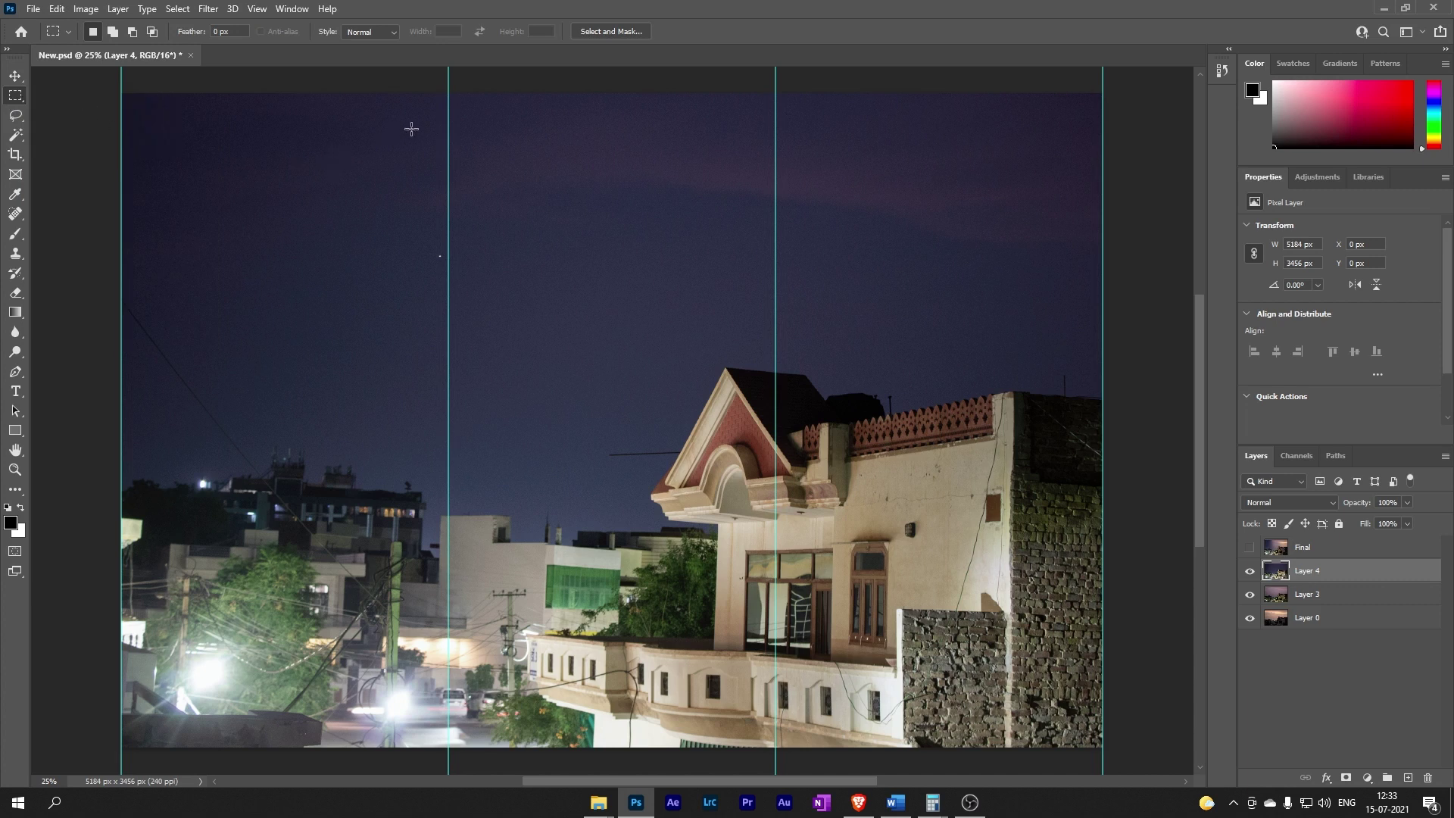
drag(450, 93, 1102, 747)
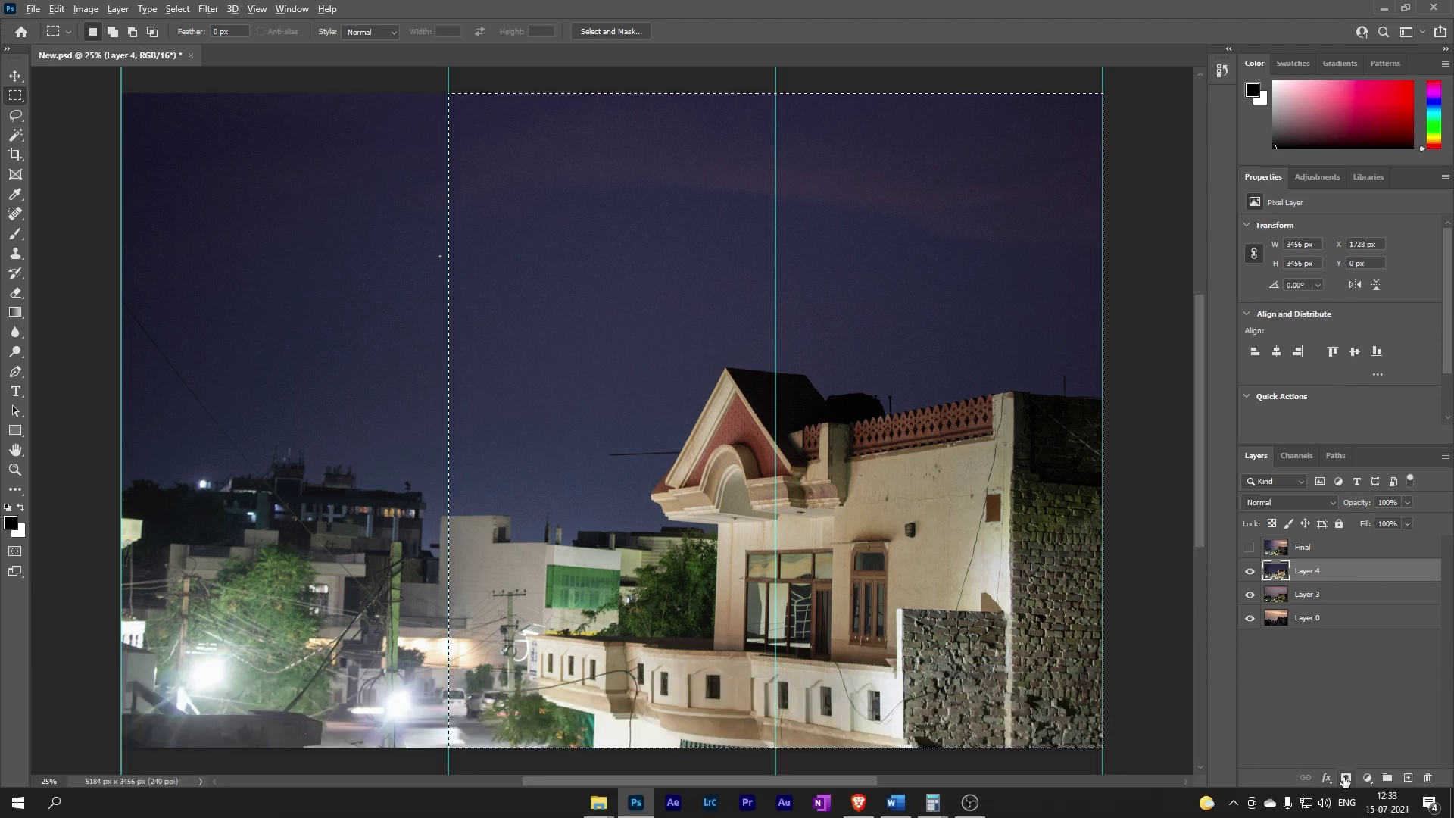
alt+click(1345, 778)
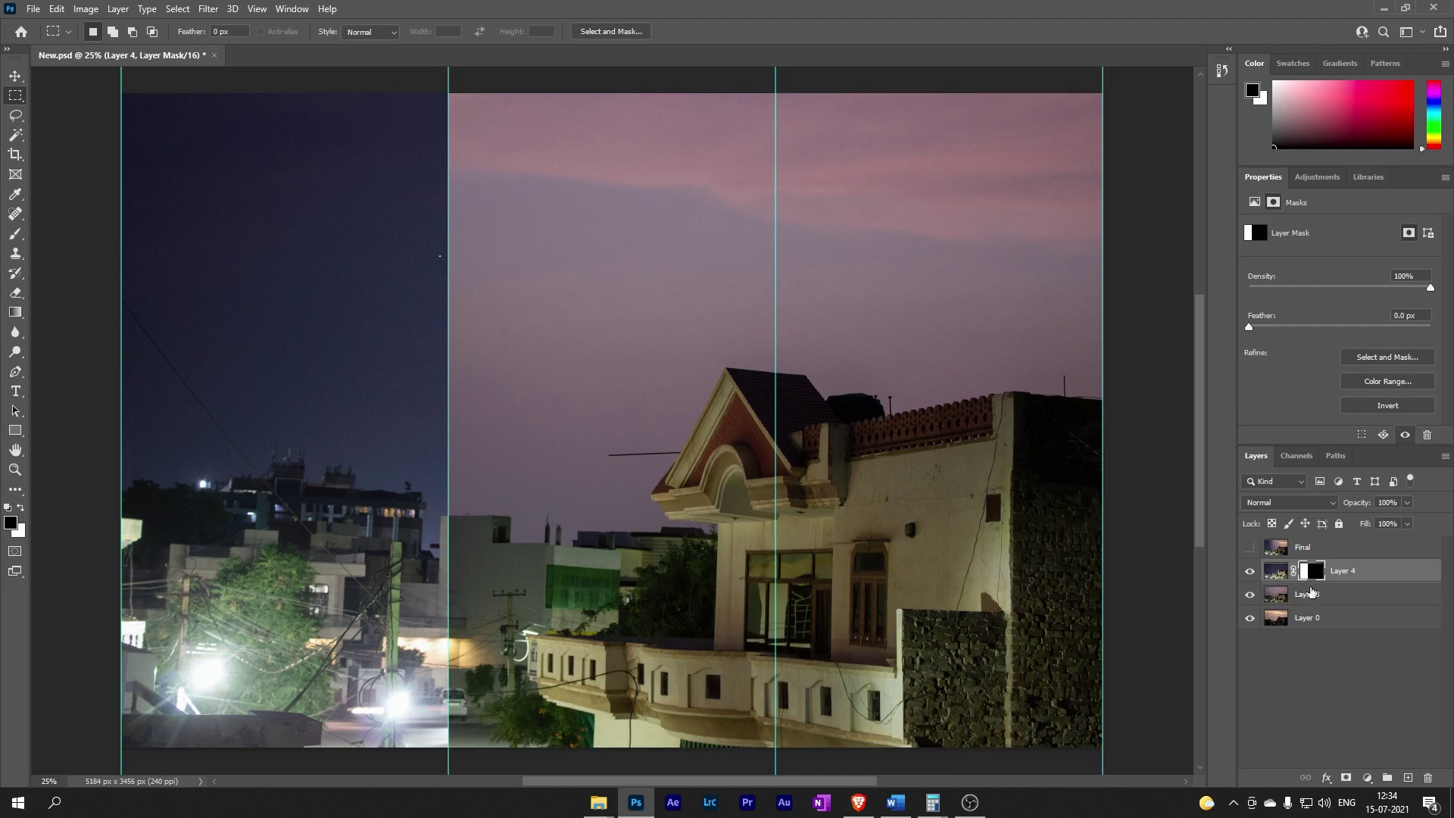
Select Layer 3, marquee the right third from the second guide, and mask it out
click(1299, 599)
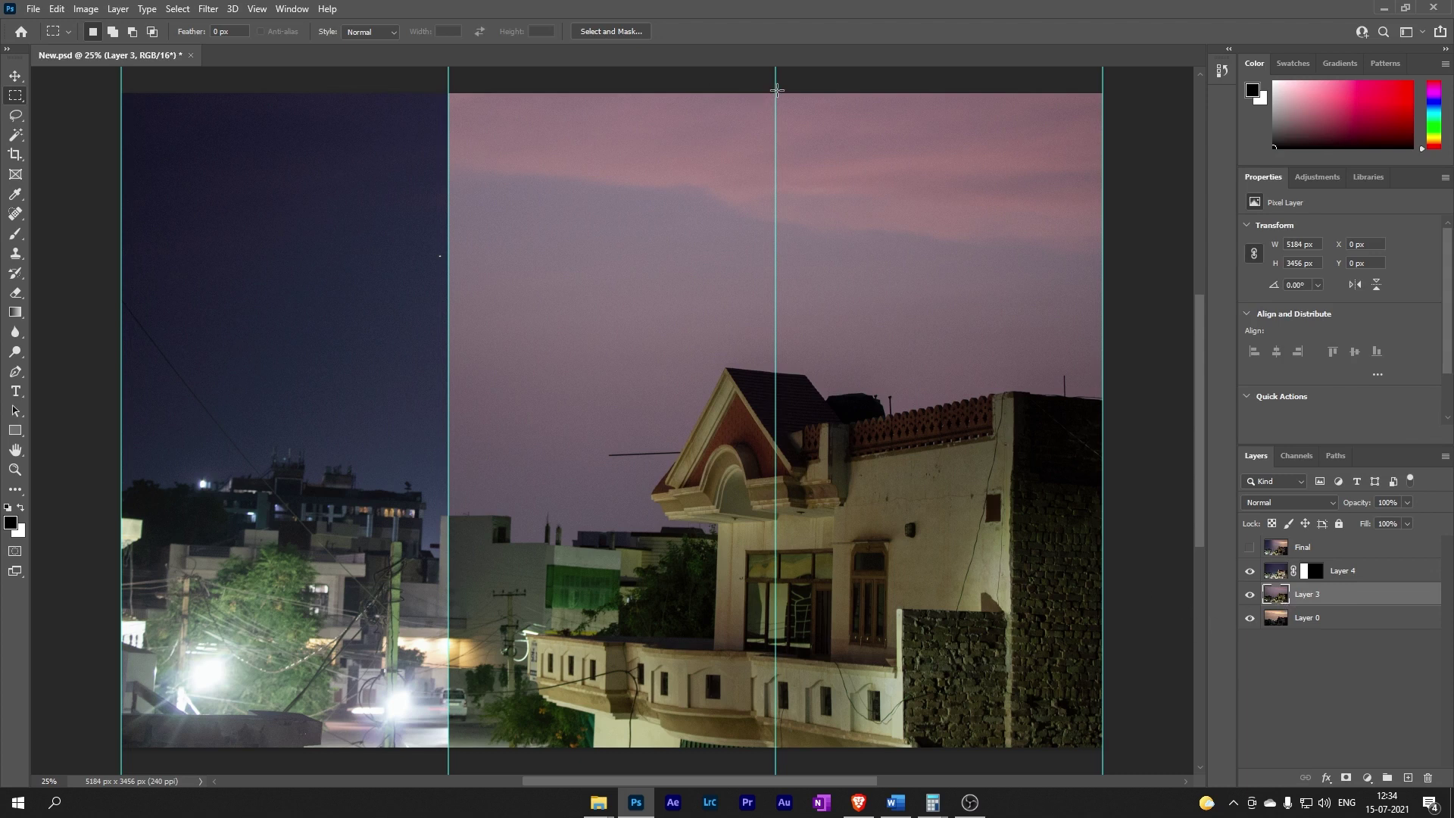
drag(775, 92, 1107, 757)
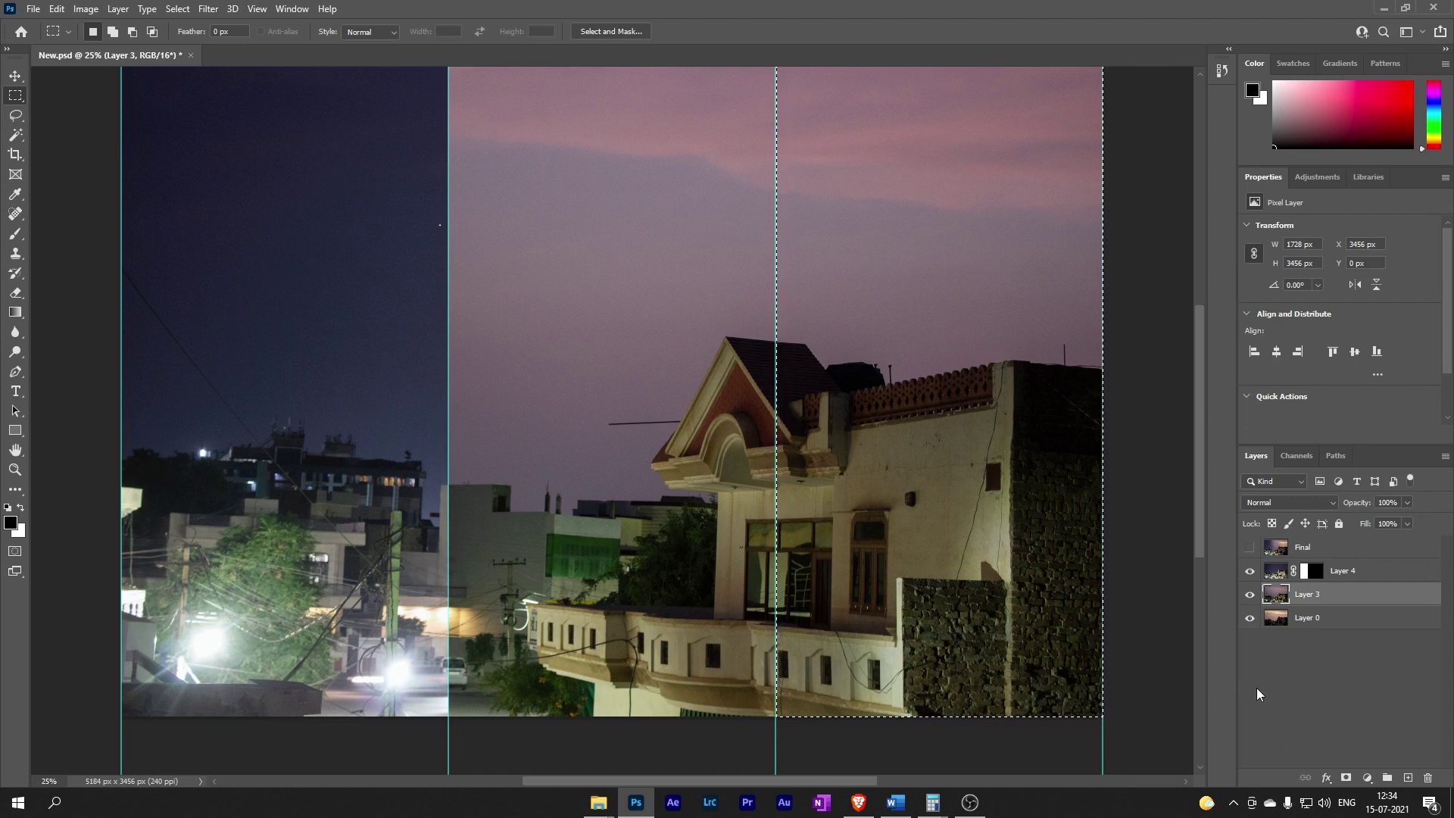
click(1345, 780)
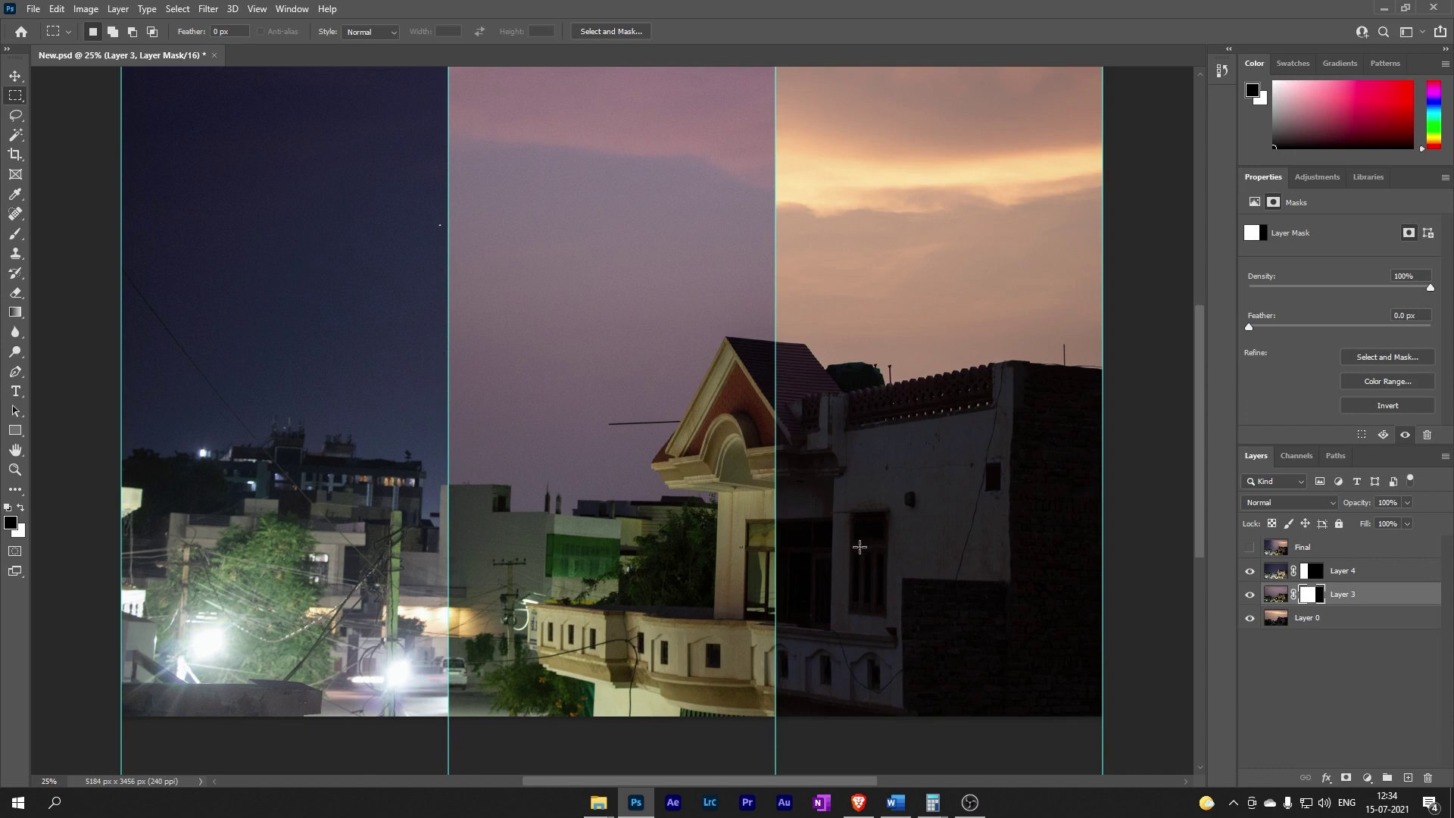
scroll(859, 547, up, 1)
scroll(859, 547, down, 1)
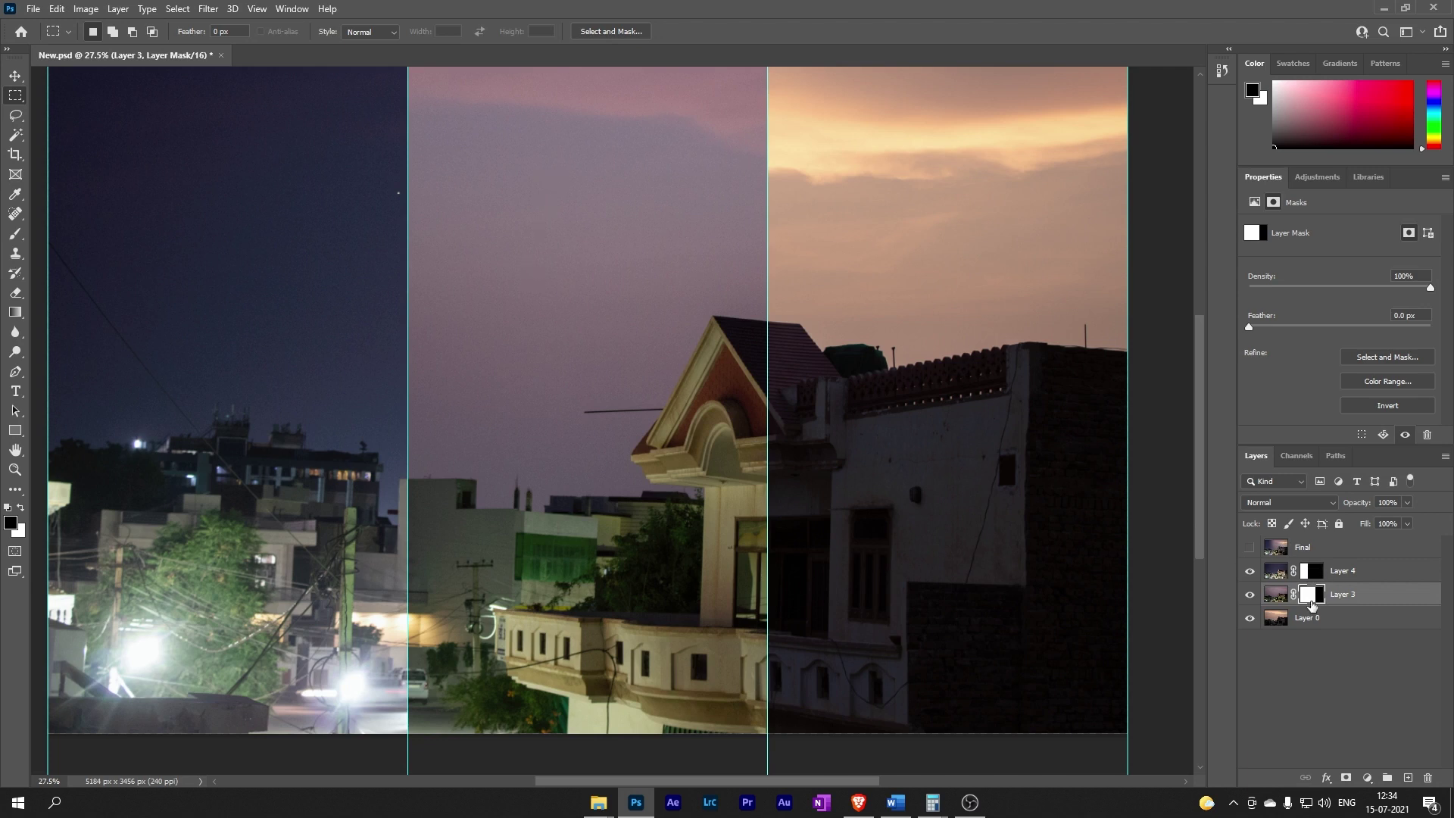
scroll(825, 481, down, 1)
scroll(790, 467, down, 1)
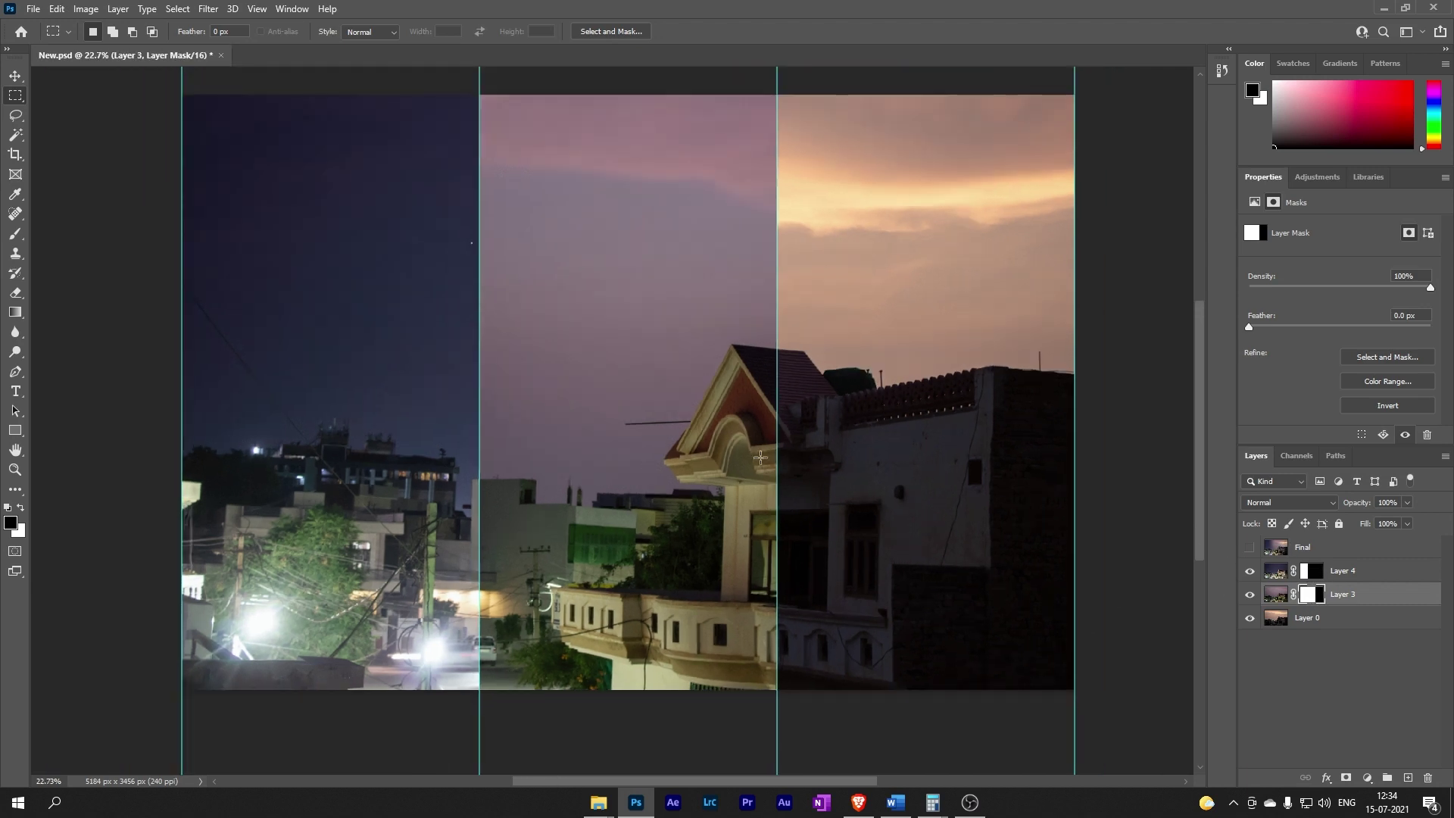
scroll(750, 449, down, 1)
scroll(757, 410, down, 1)
scroll(807, 440, up, 1)
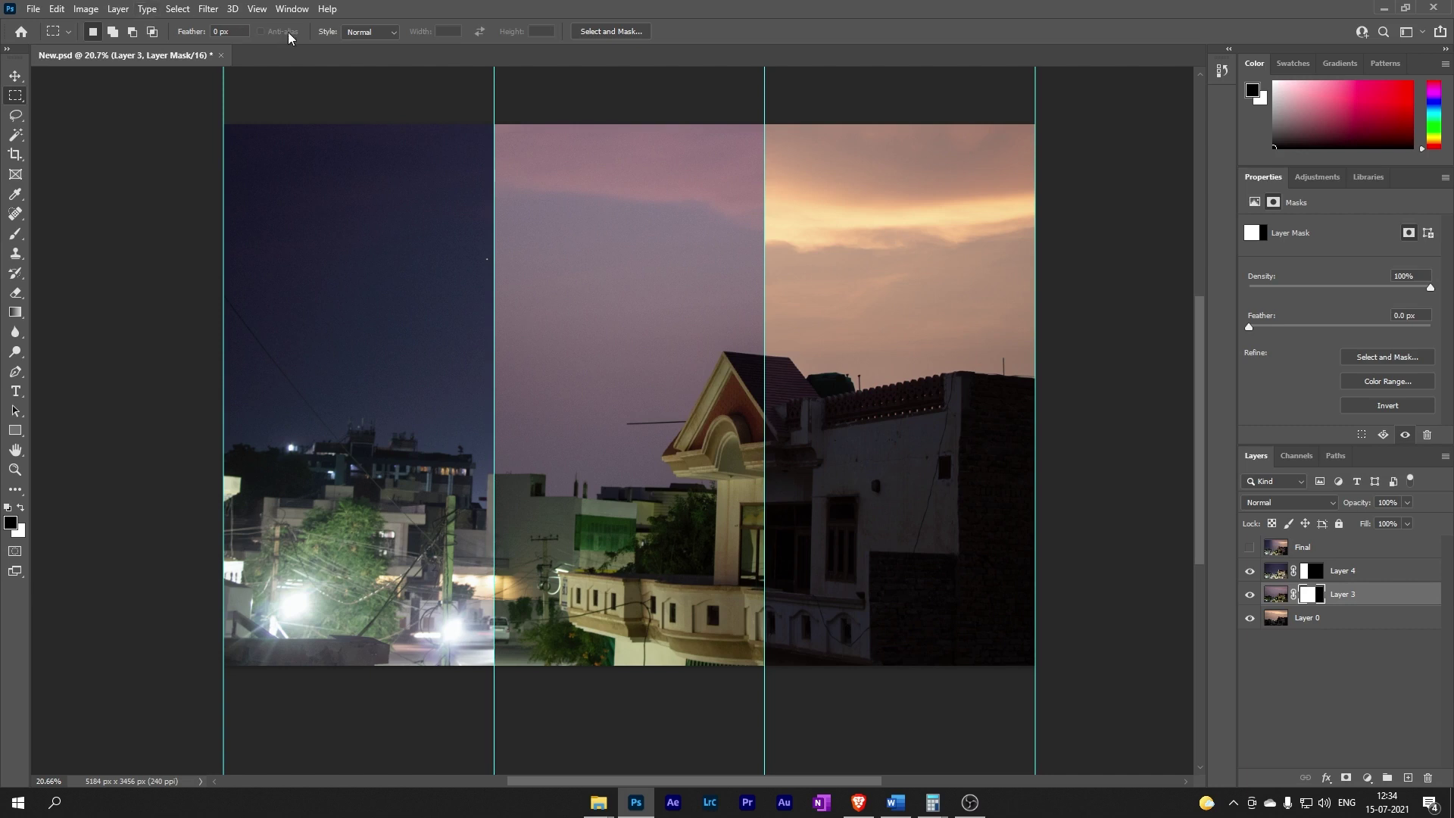
Clear all three-column guides from the canvas with View > Clear Guides
click(257, 9)
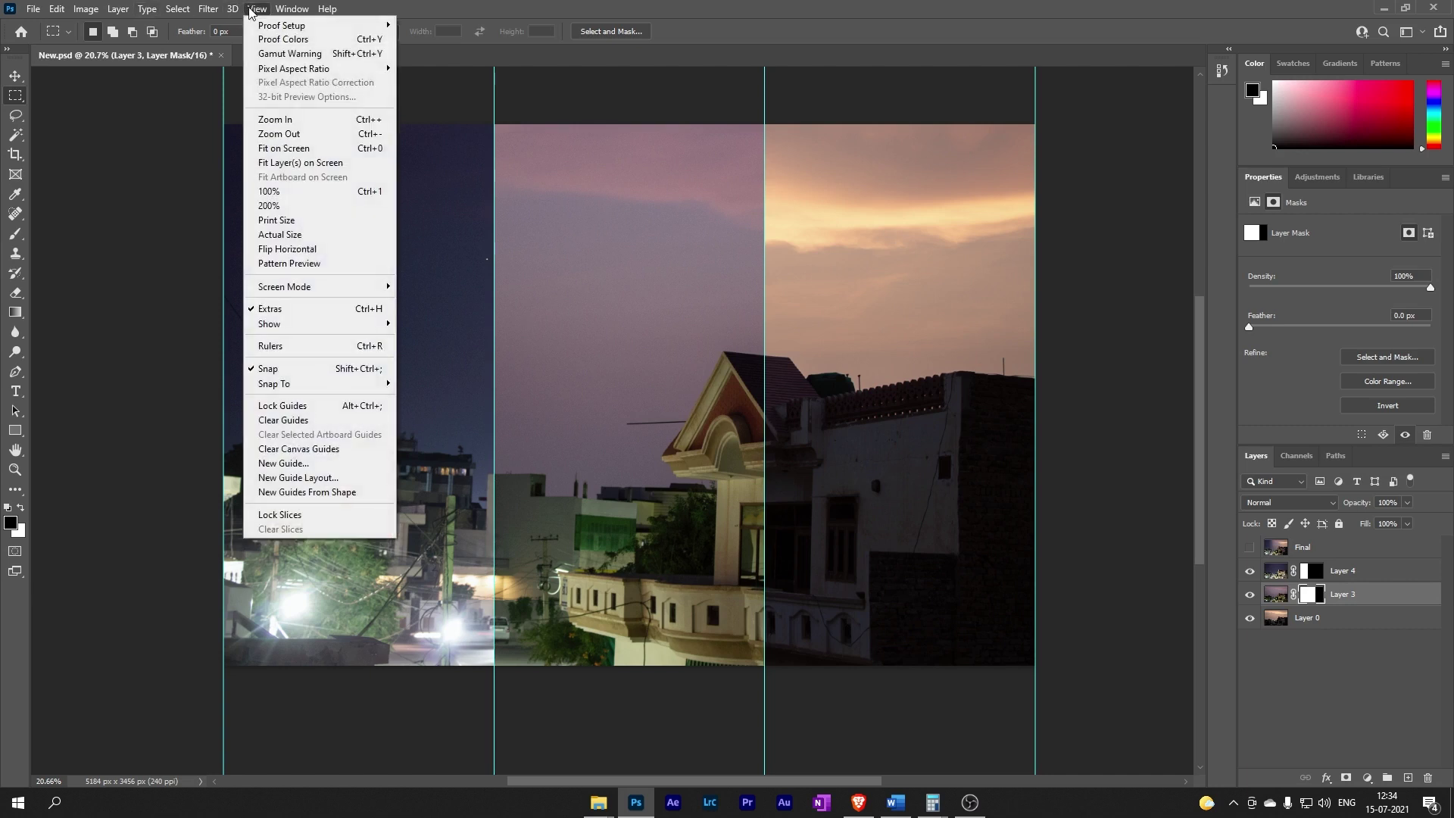
click(283, 419)
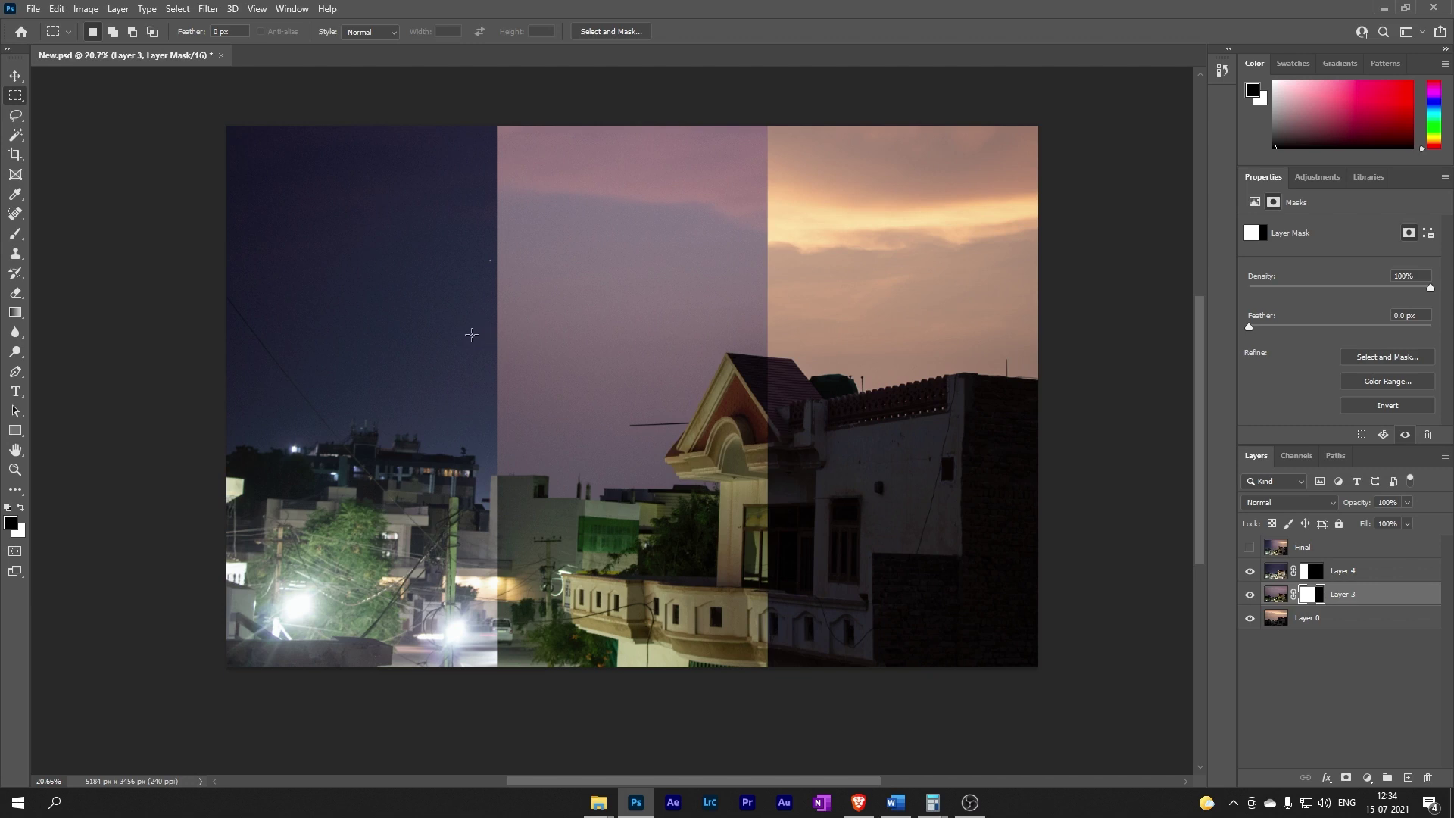
Soften Layer 4's mask edge with a Gaussian Blur, entering 4 as the radius
click(1315, 577)
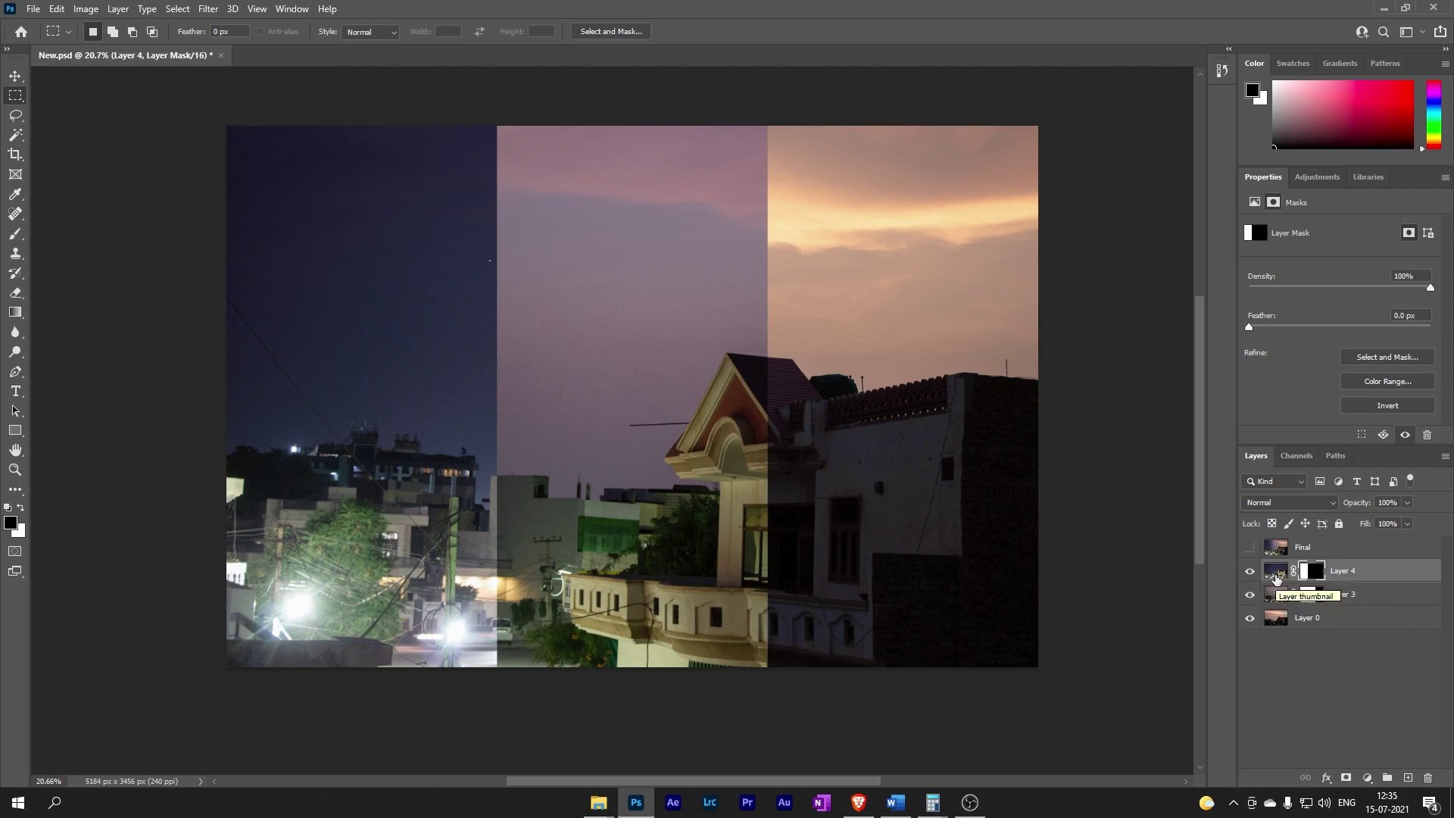
click(1277, 574)
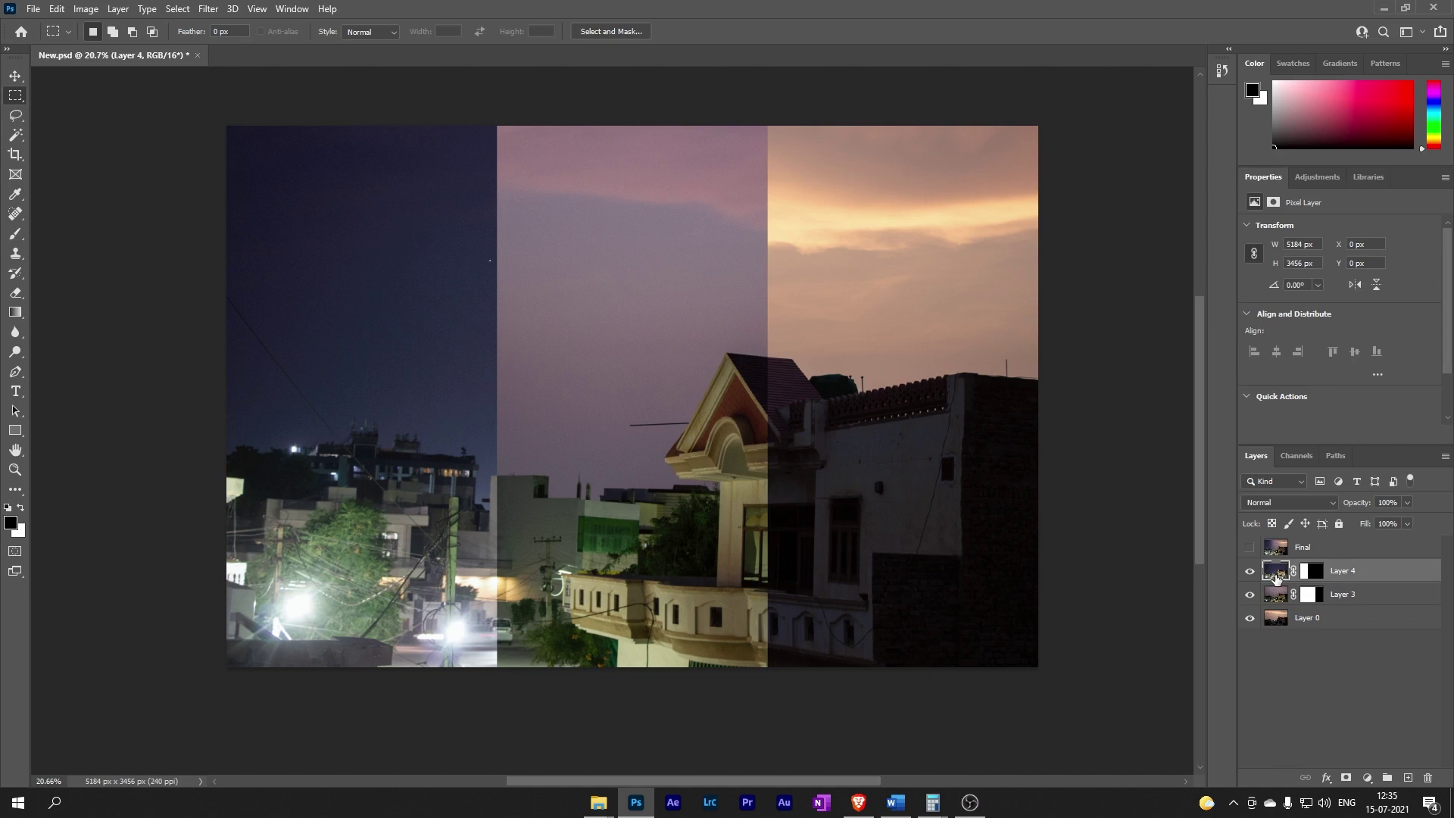
click(1313, 572)
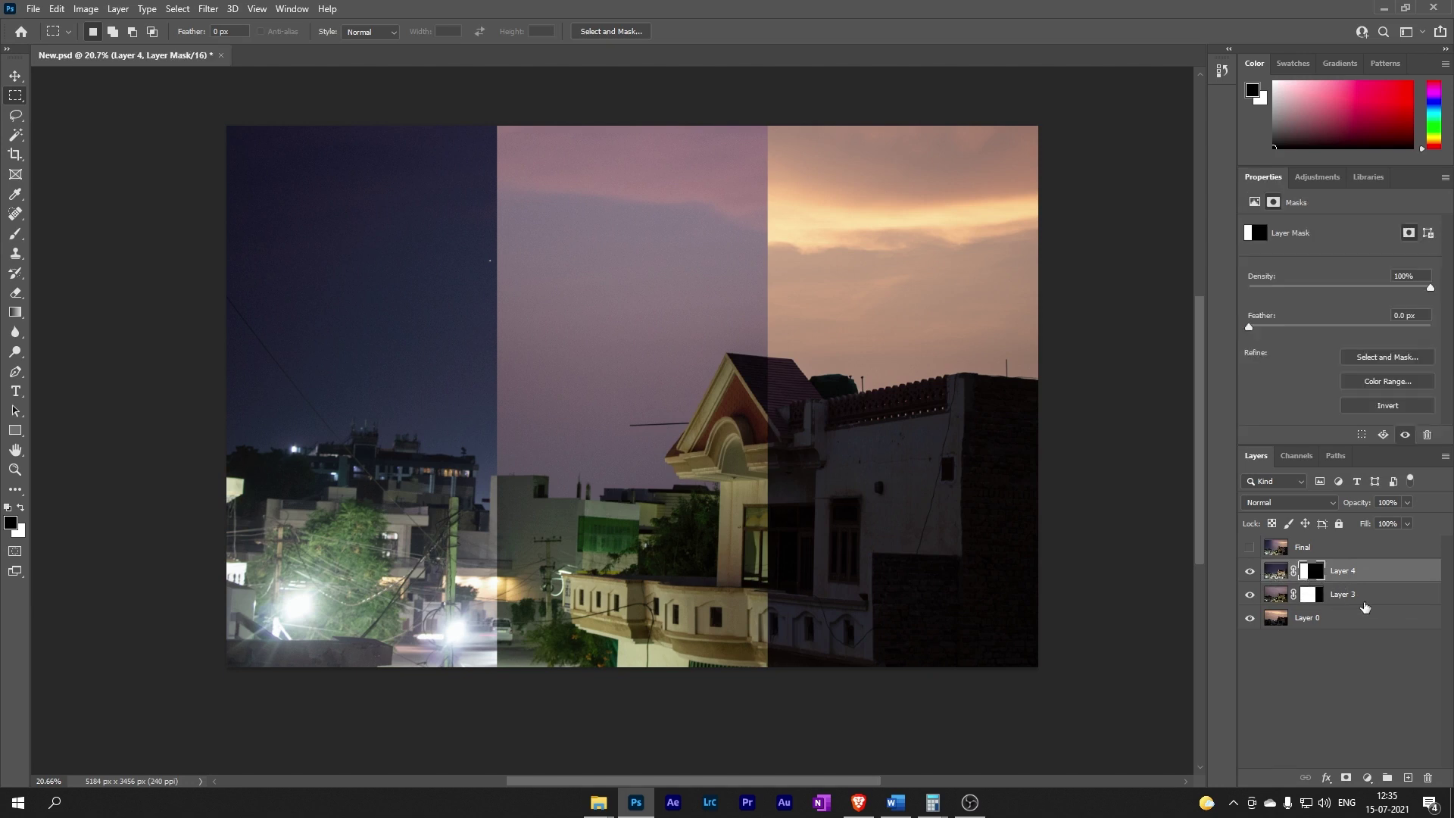
click(212, 9)
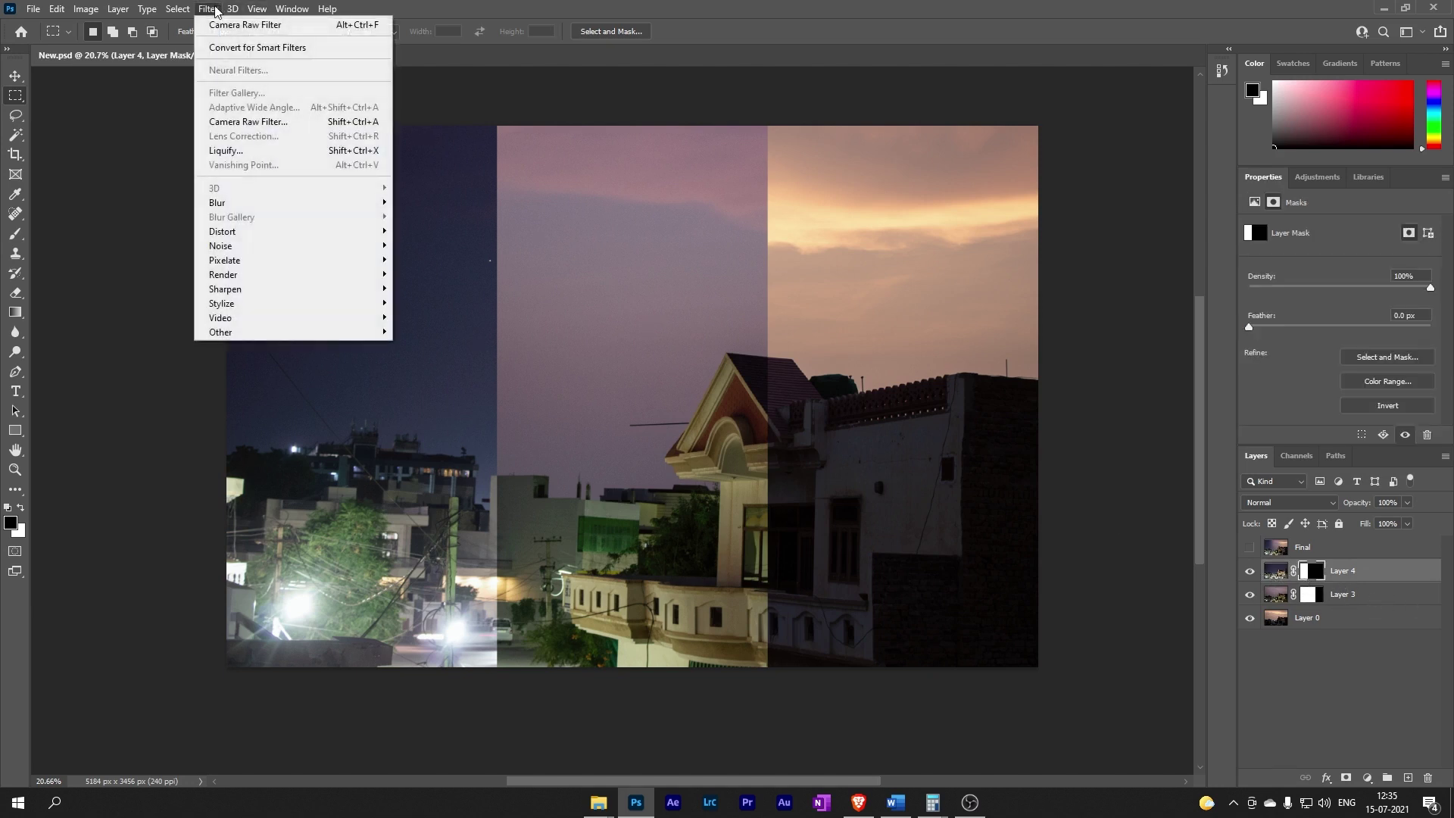
mouse_move(291, 202)
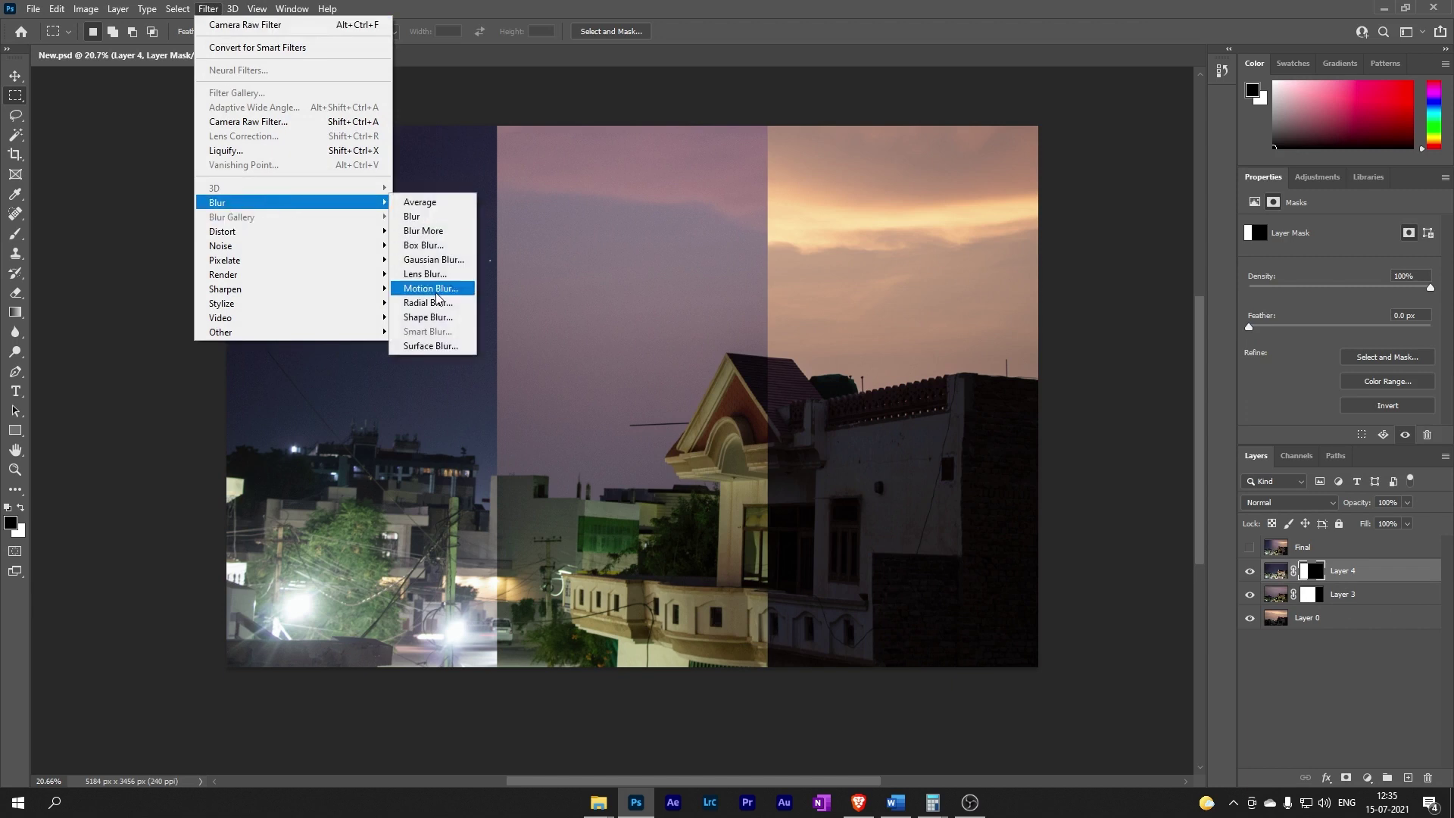
click(436, 260)
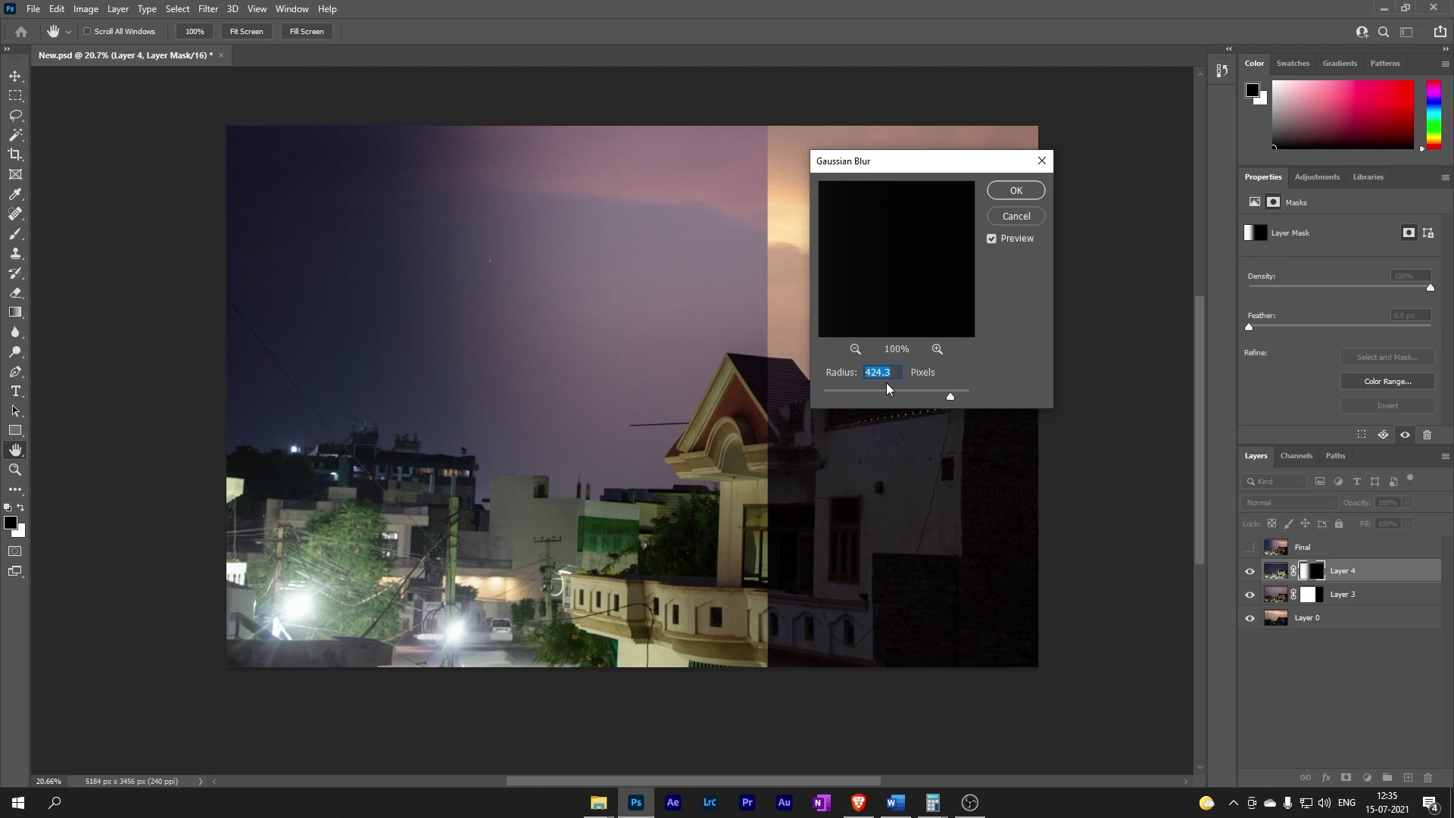
drag(951, 399, 947, 398)
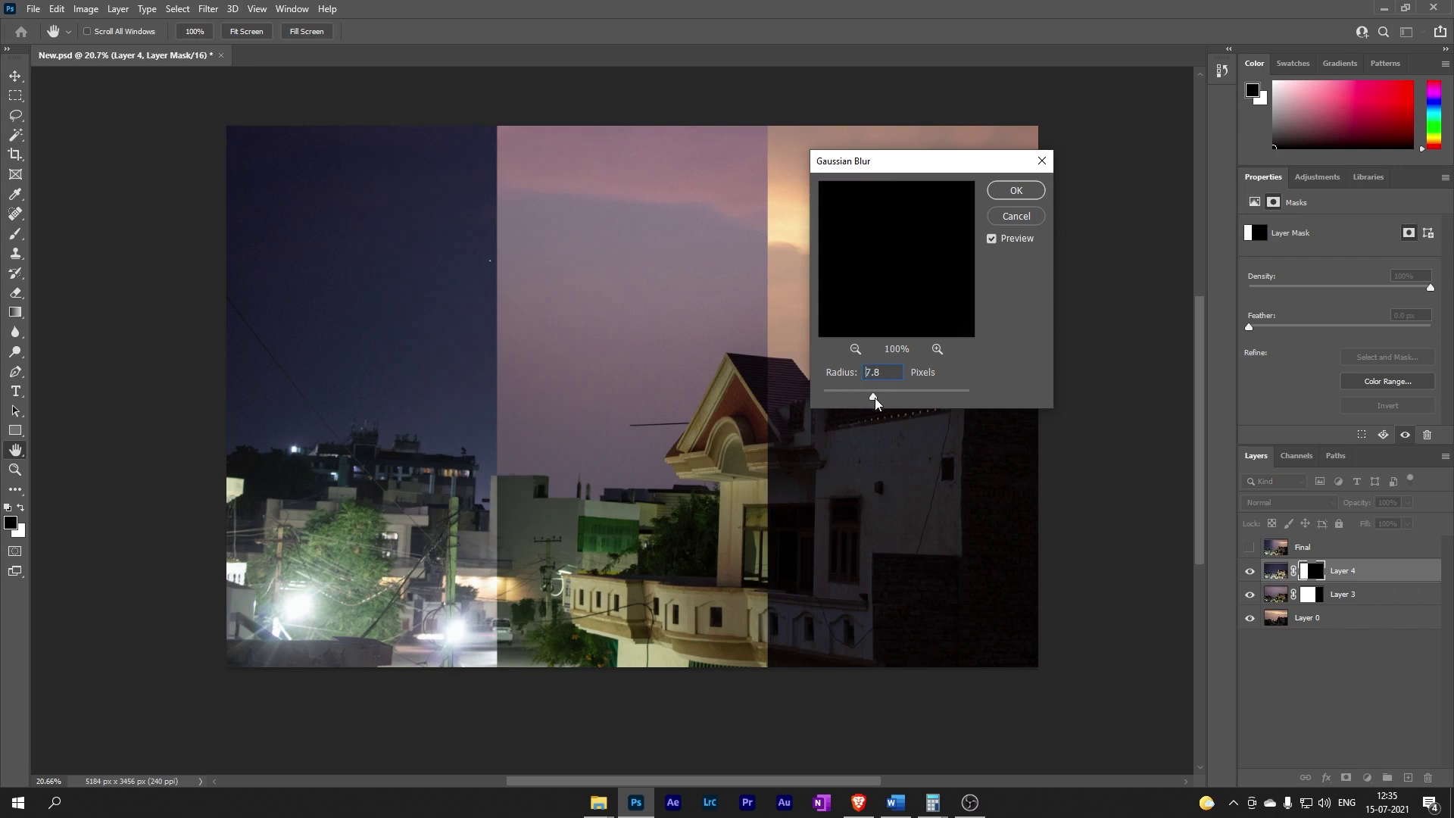
mouse_move(960, 397)
mouse_down()
mouse_move(935, 399)
mouse_move(952, 391)
mouse_up()
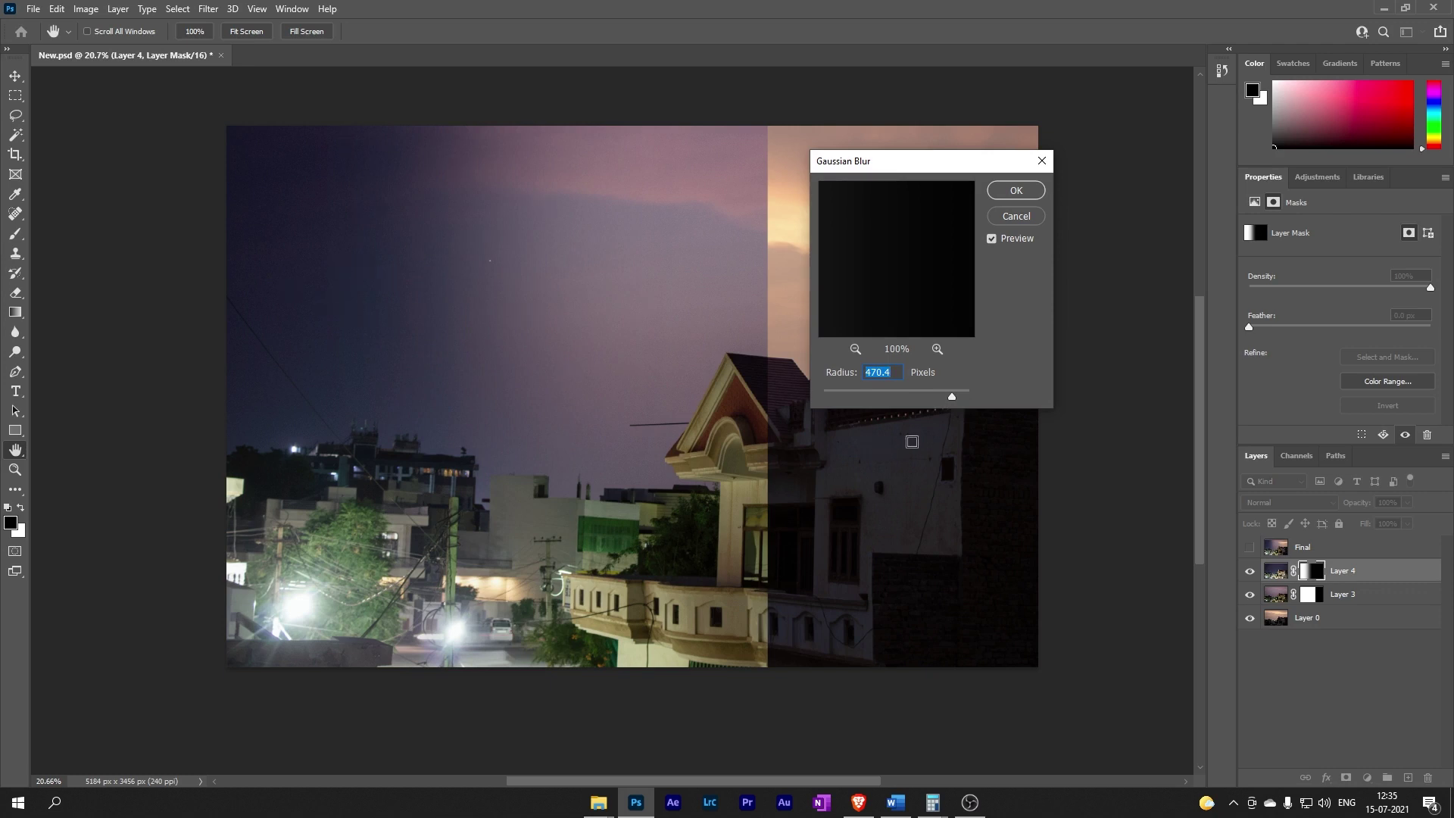
text(400)
key(Return)
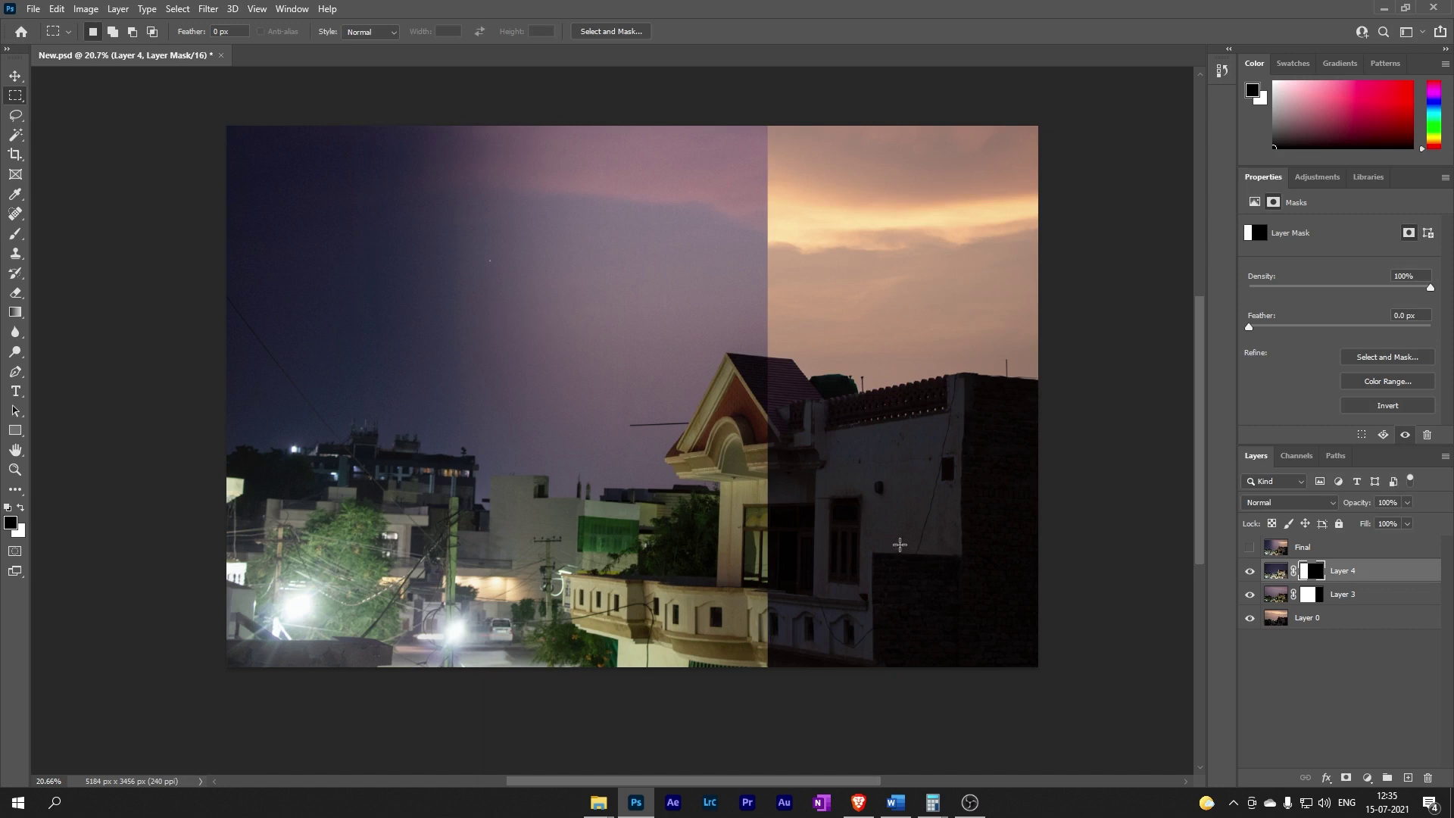
Reapply the same Gaussian Blur to Layer 3's mask to soften the sunset edge
click(1310, 597)
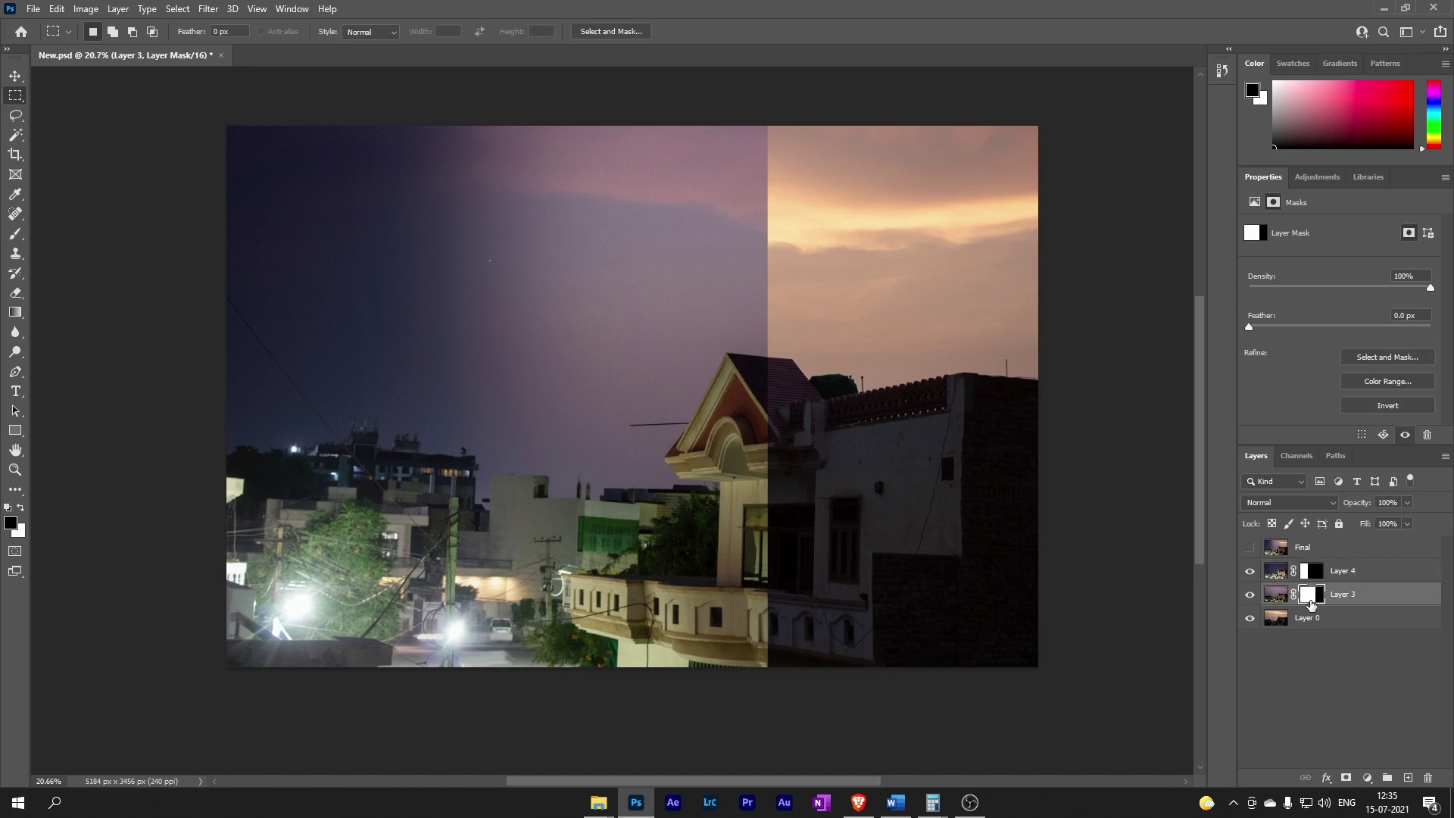
click(216, 10)
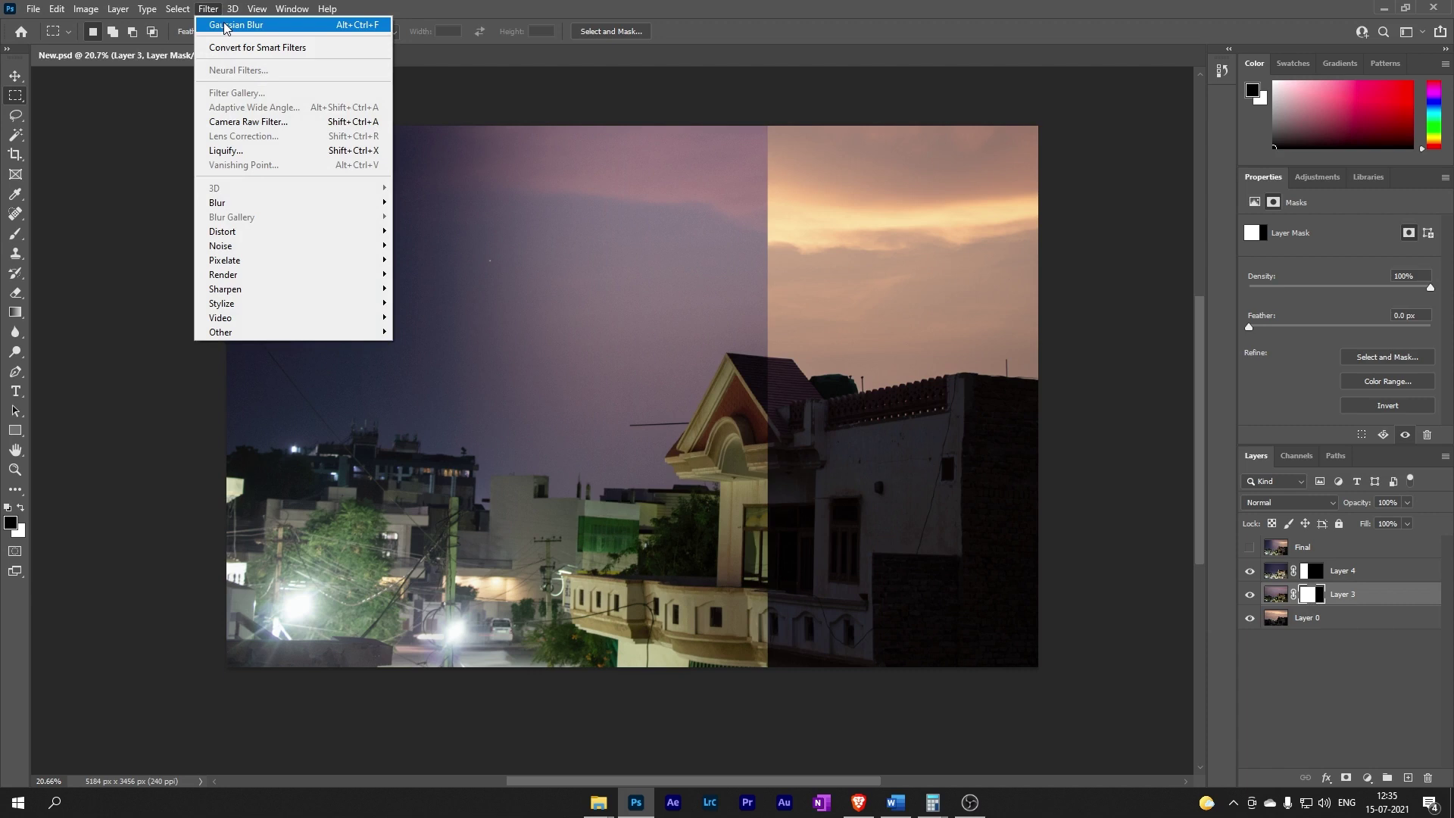
click(225, 28)
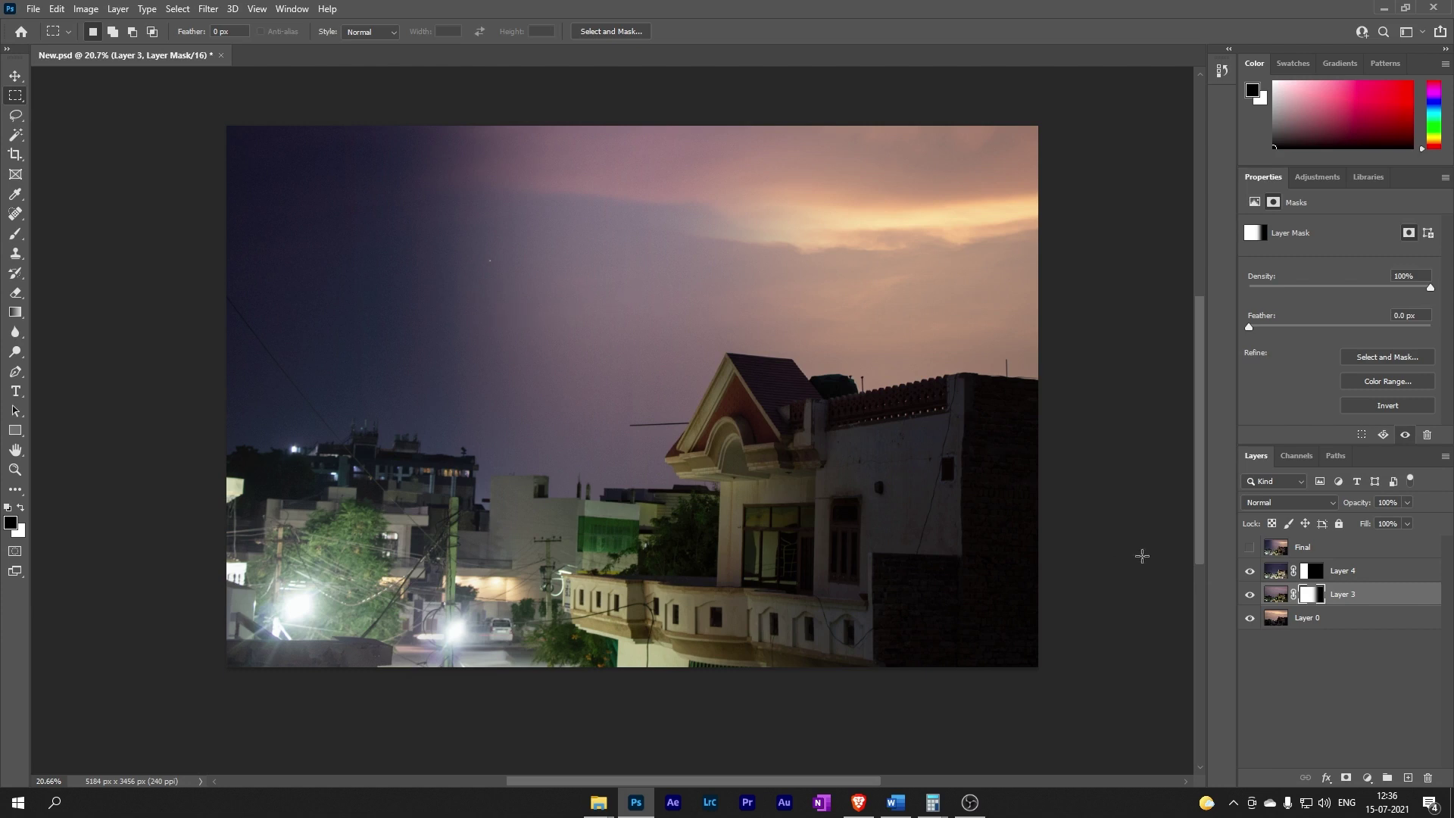
Group Layers 4, 3 and 0 into a group named 'final editing'
shift+click(1343, 570)
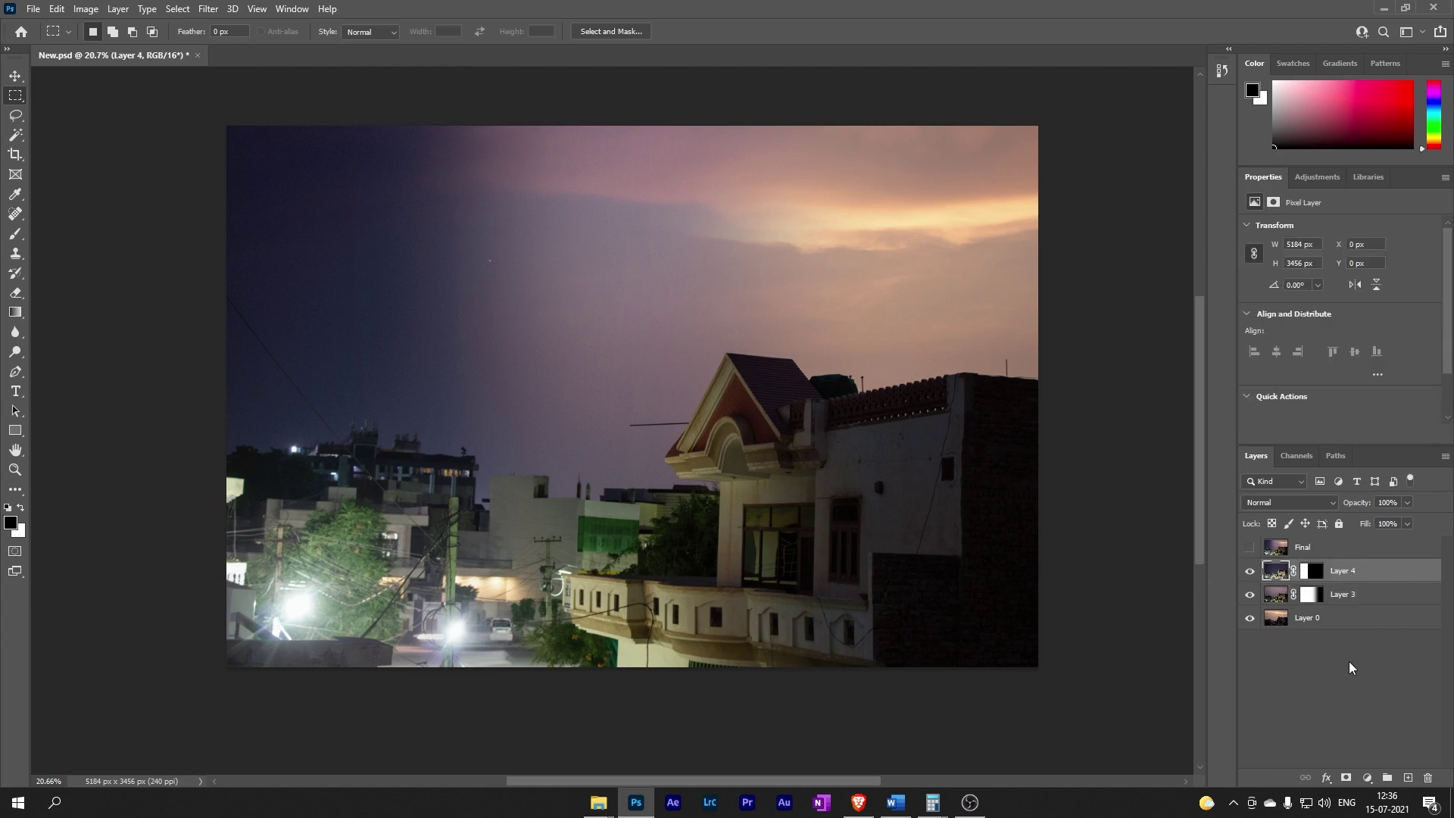
shift+click(1325, 619)
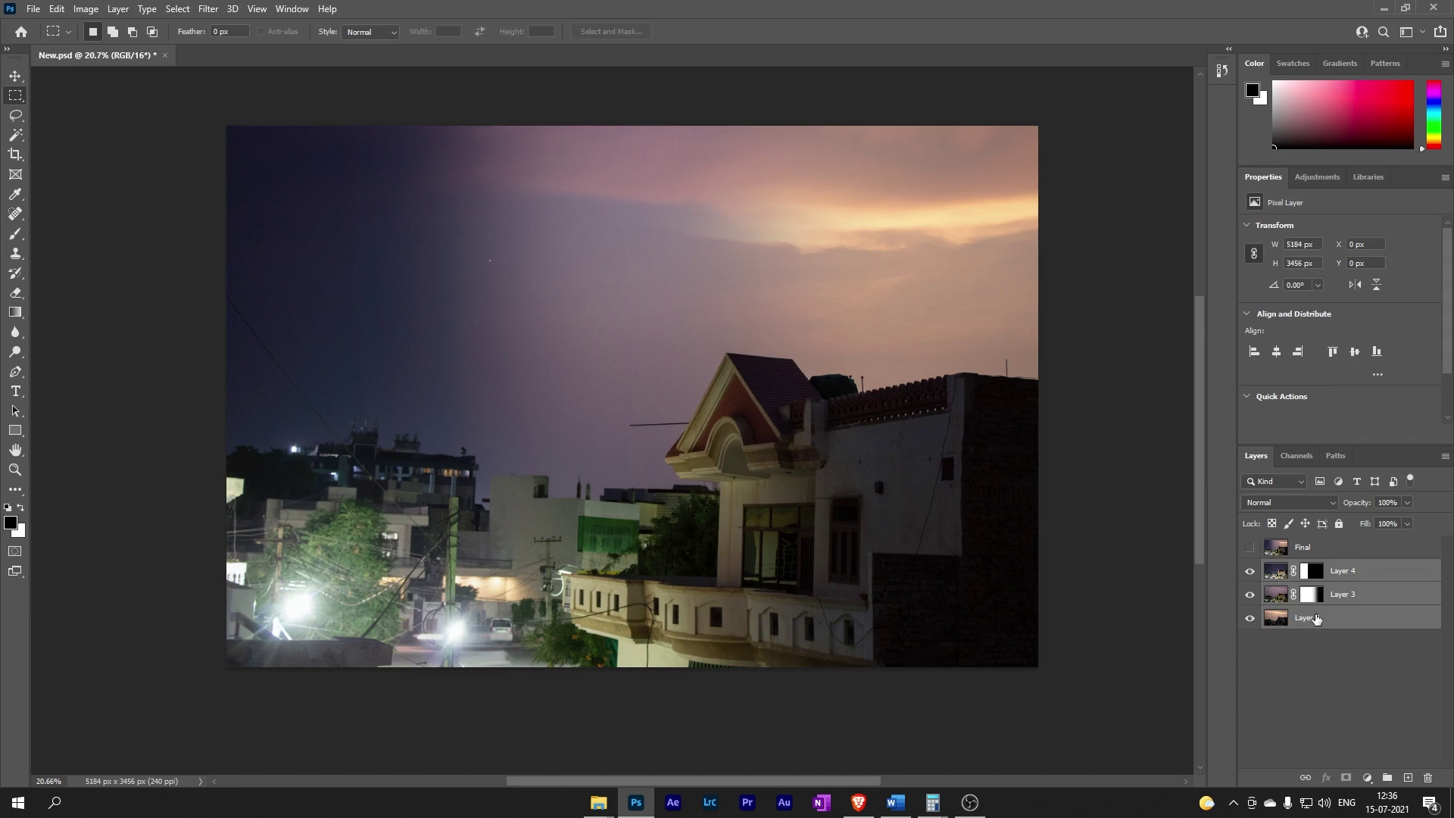
right_click(1316, 617)
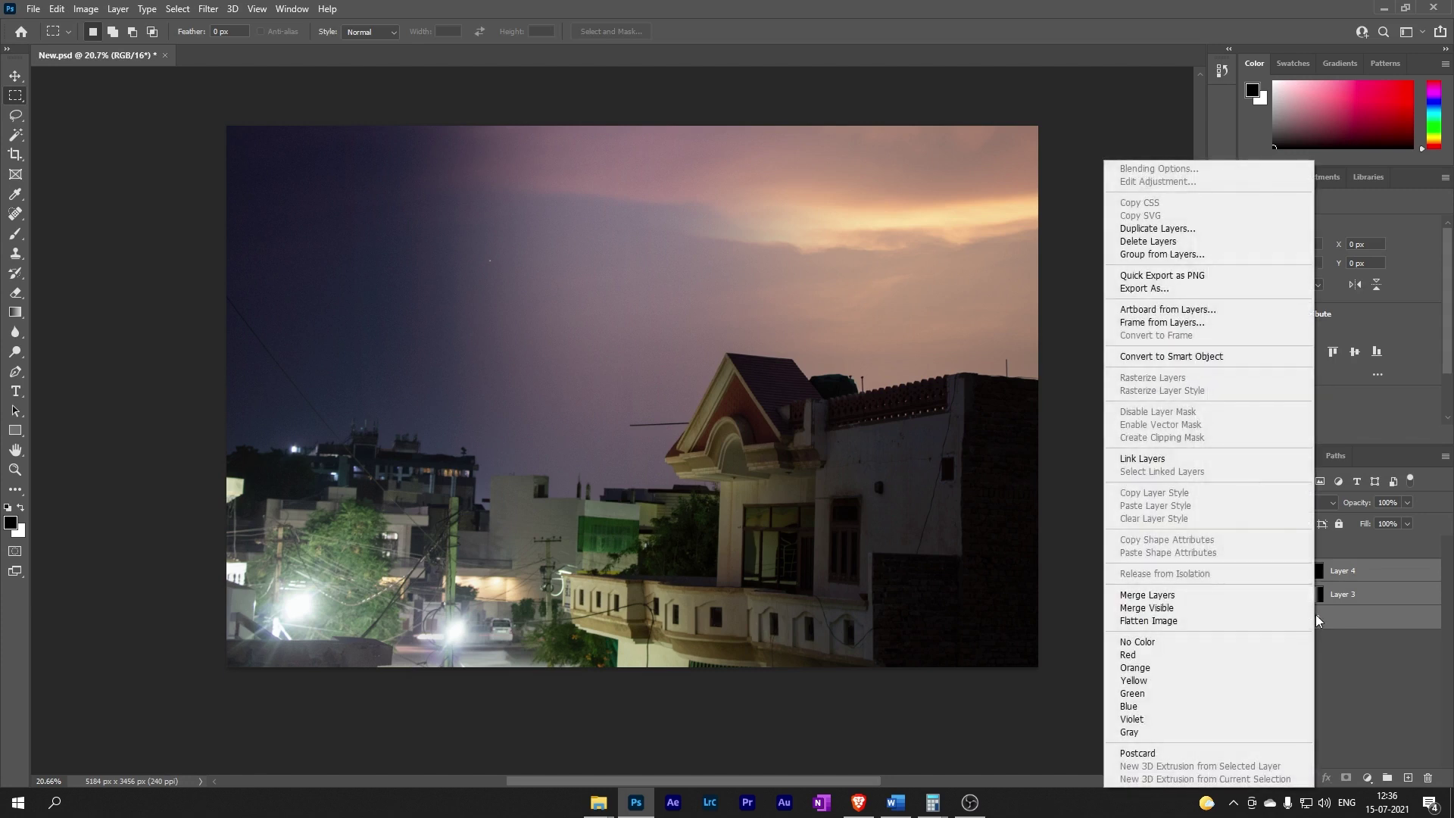
click(1162, 255)
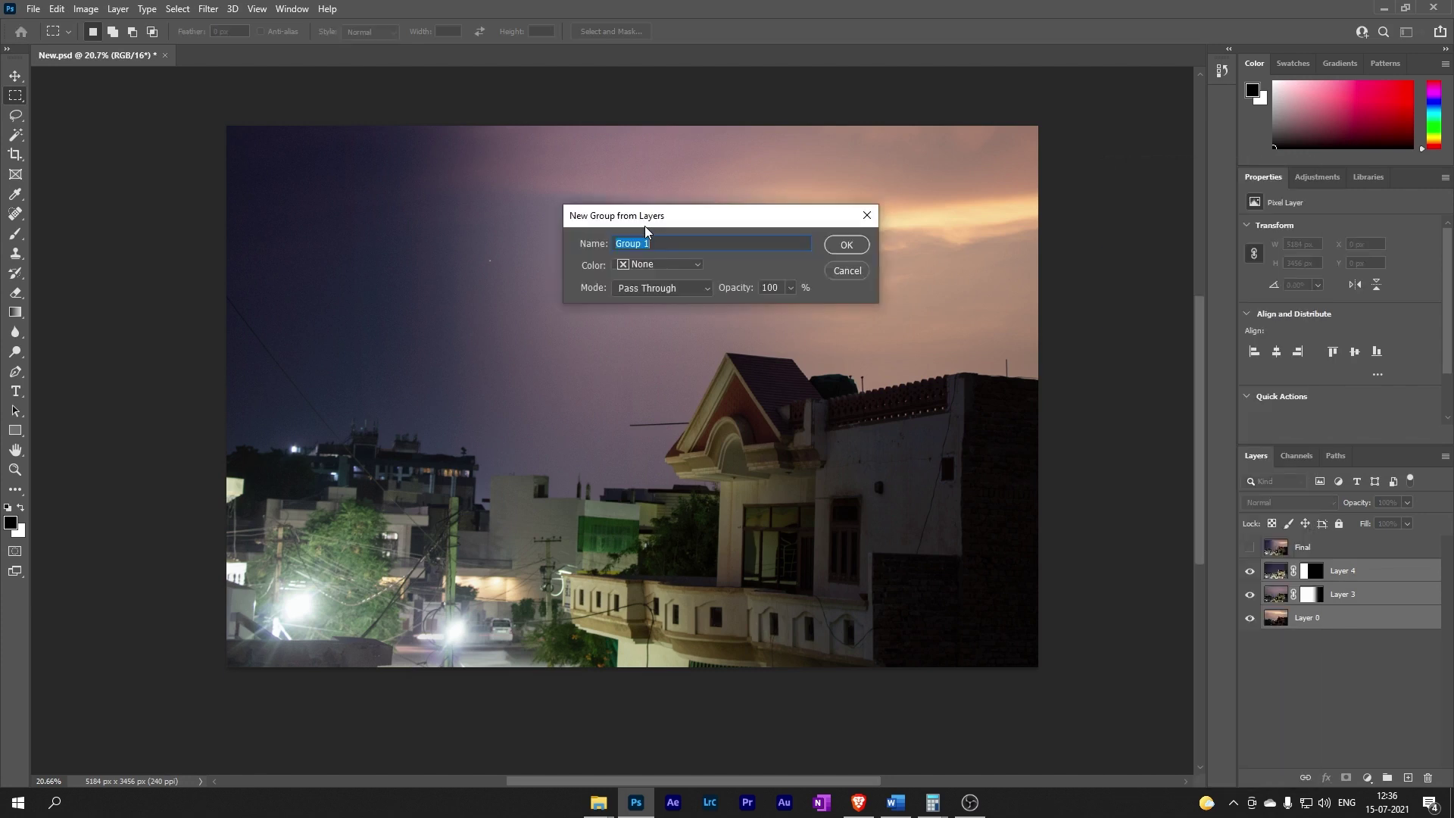
text(final ed)
text(iting)
key(Return)
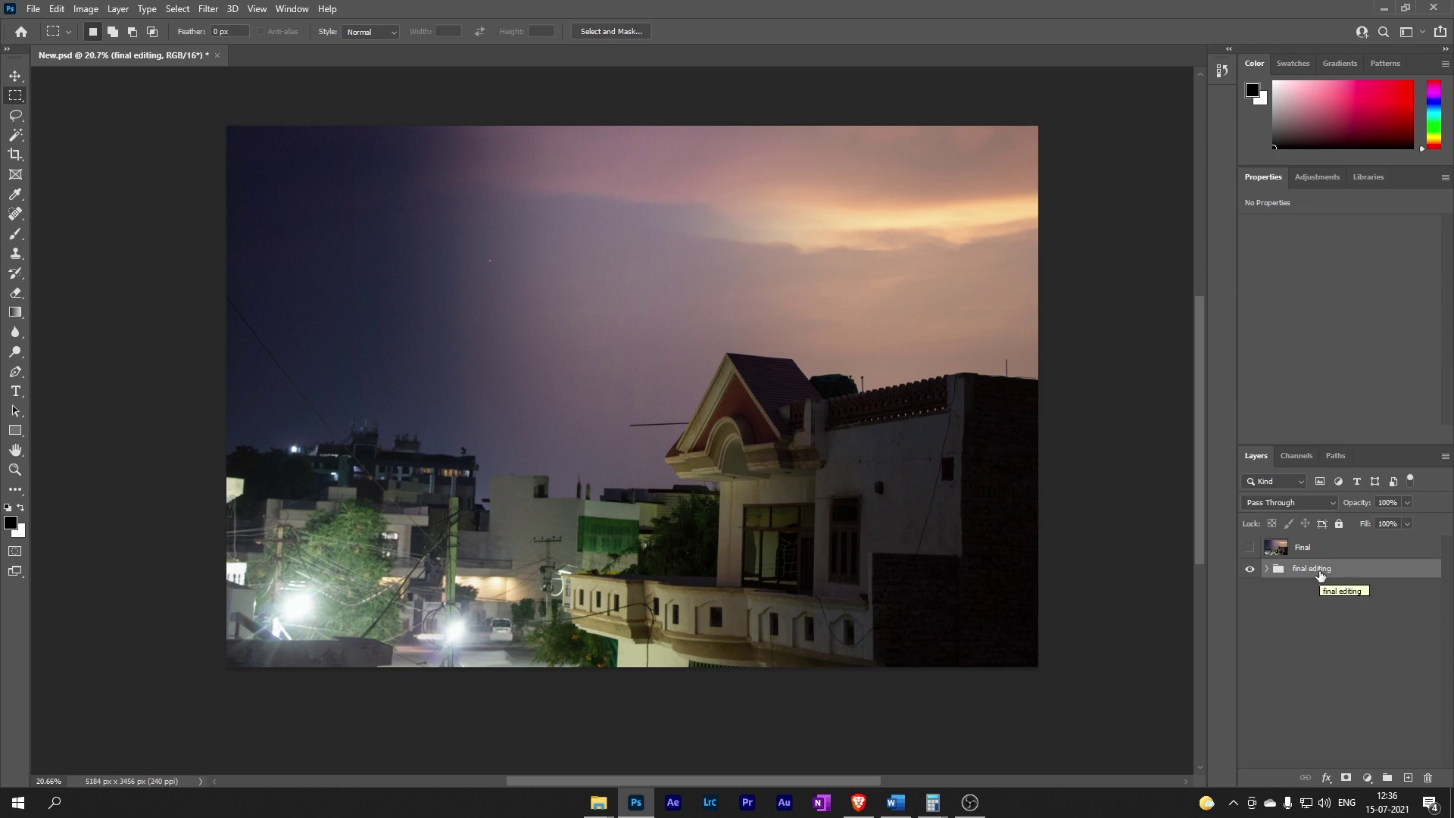
Duplicate the 'final editing' group and merge the copy into a single layer
key(ctrl+j)
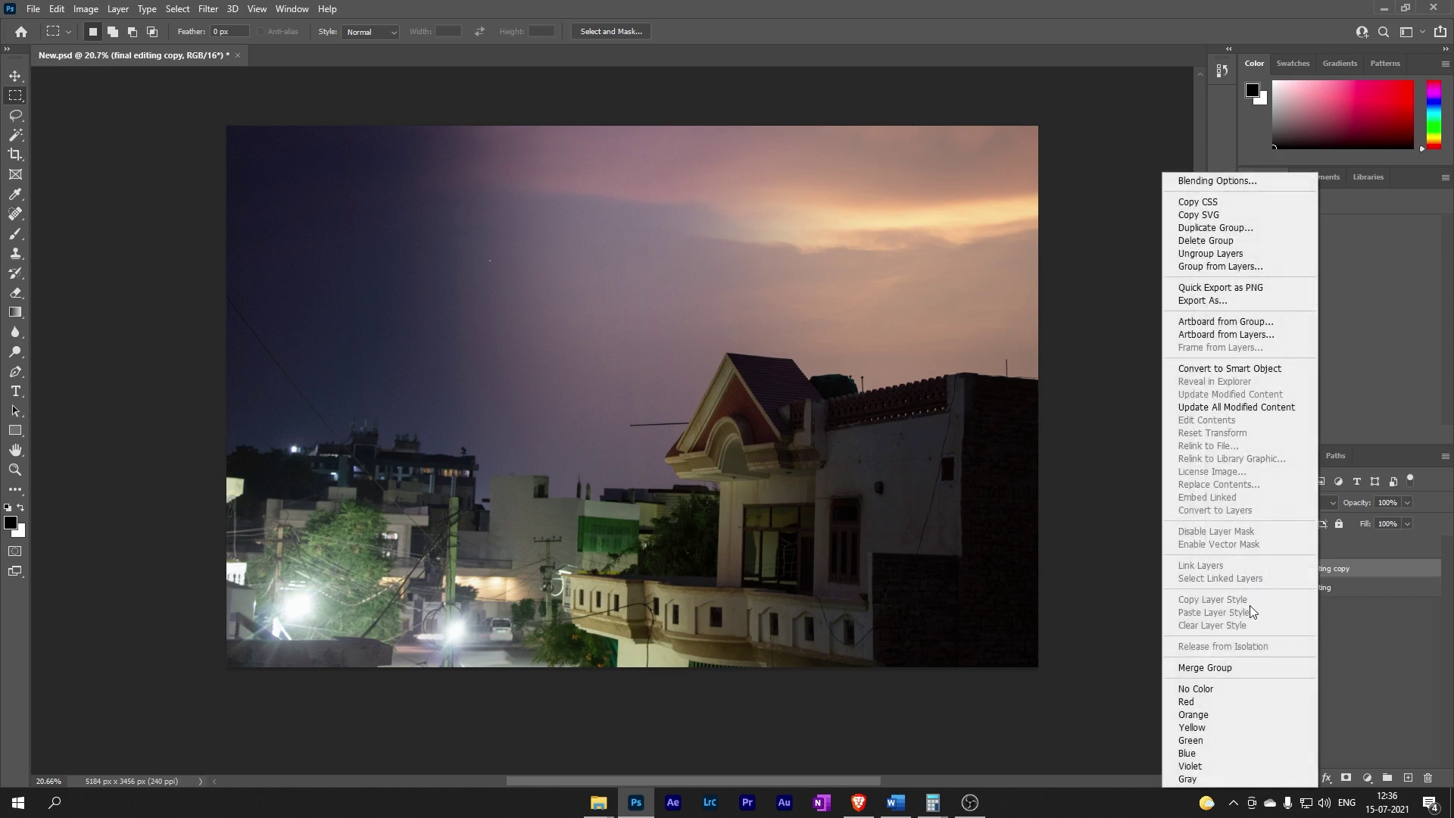
click(1194, 668)
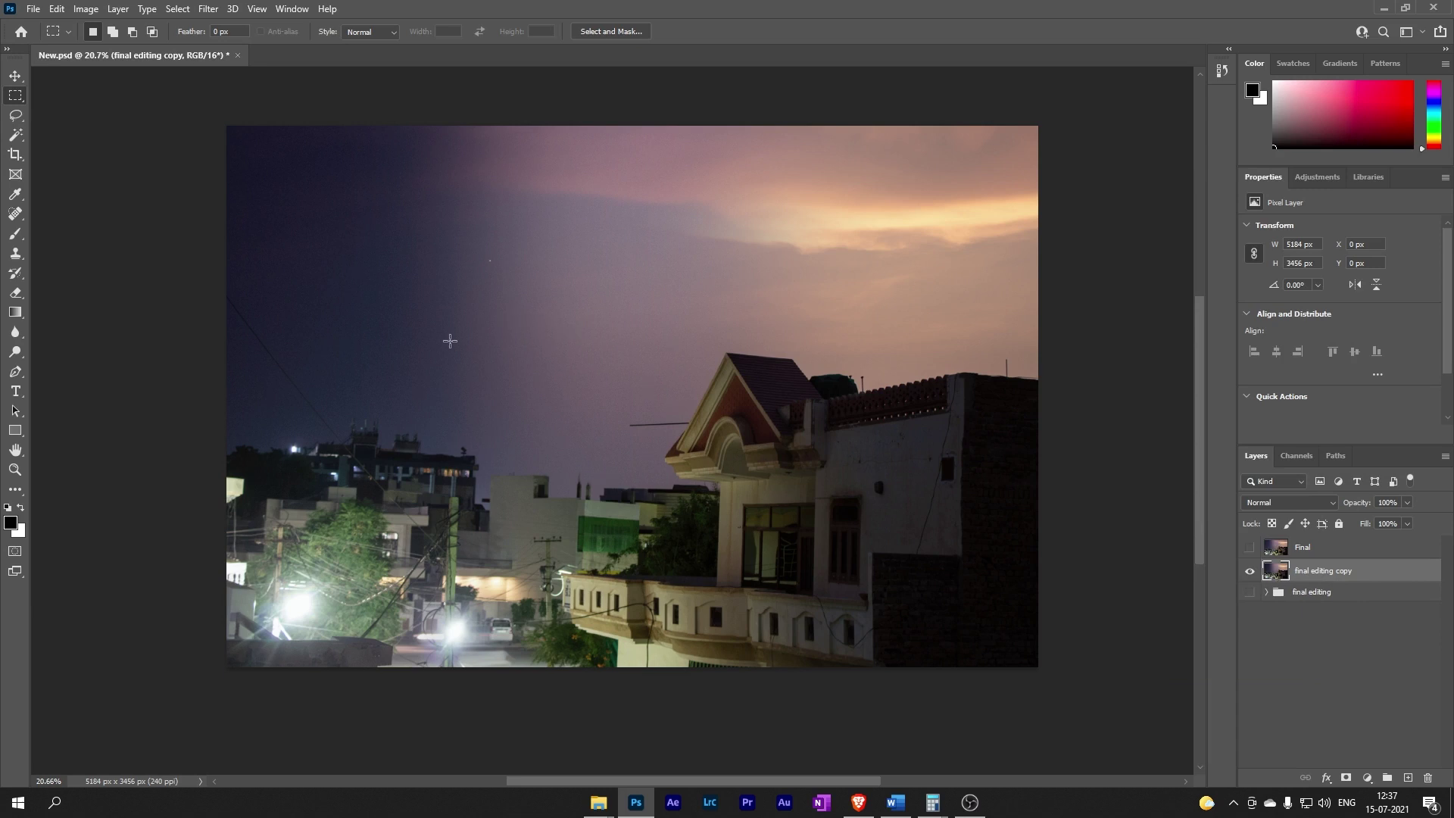
click(208, 9)
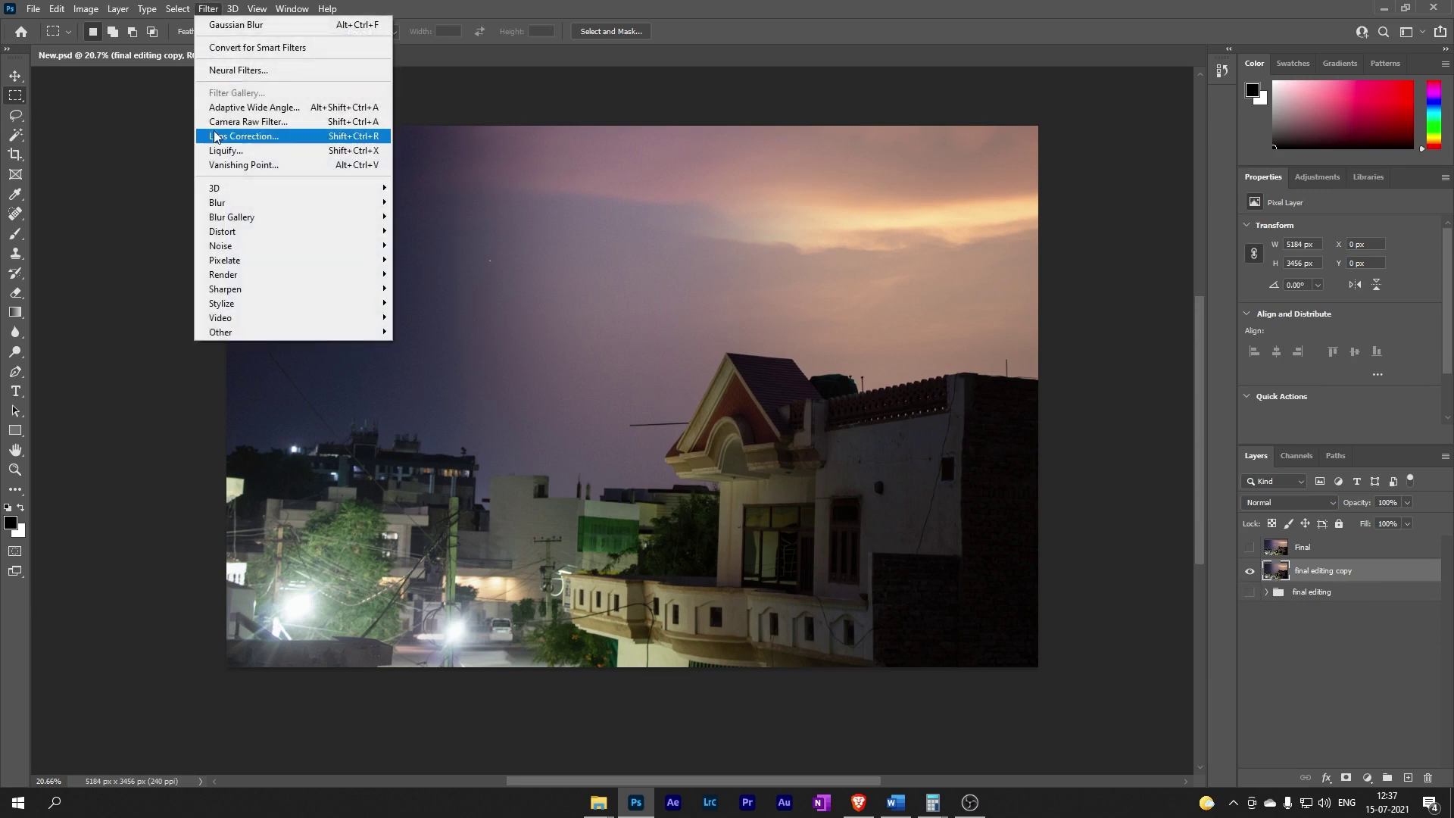
In Camera Raw, lift shadows, lower highlights, add clarity and vibrance, and raise the darks curve
click(253, 122)
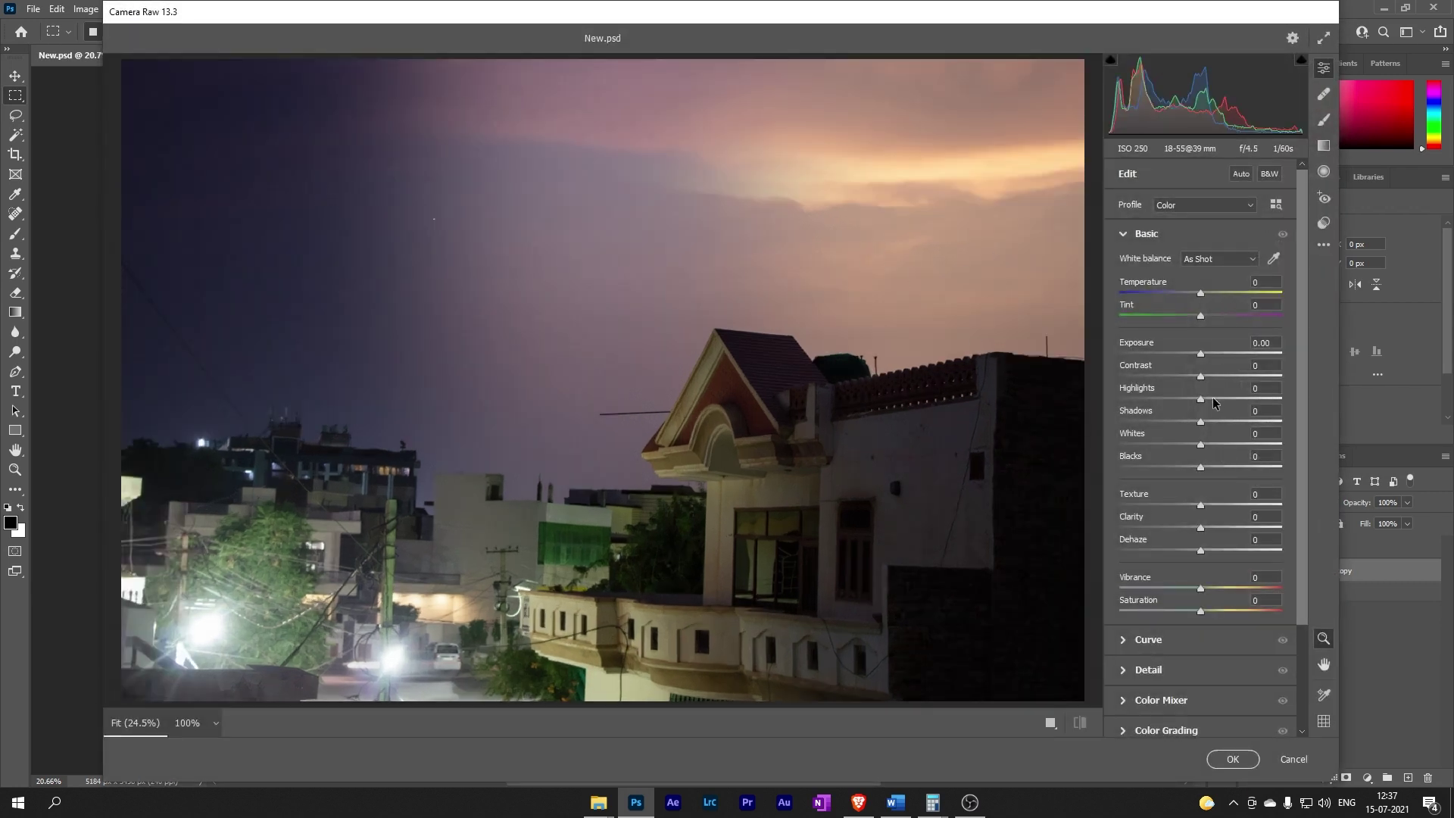
mouse_move(1204, 422)
mouse_down()
mouse_move(1159, 414)
mouse_move(1189, 415)
mouse_move(1218, 377)
mouse_up()
drag(1199, 536, 1210, 528)
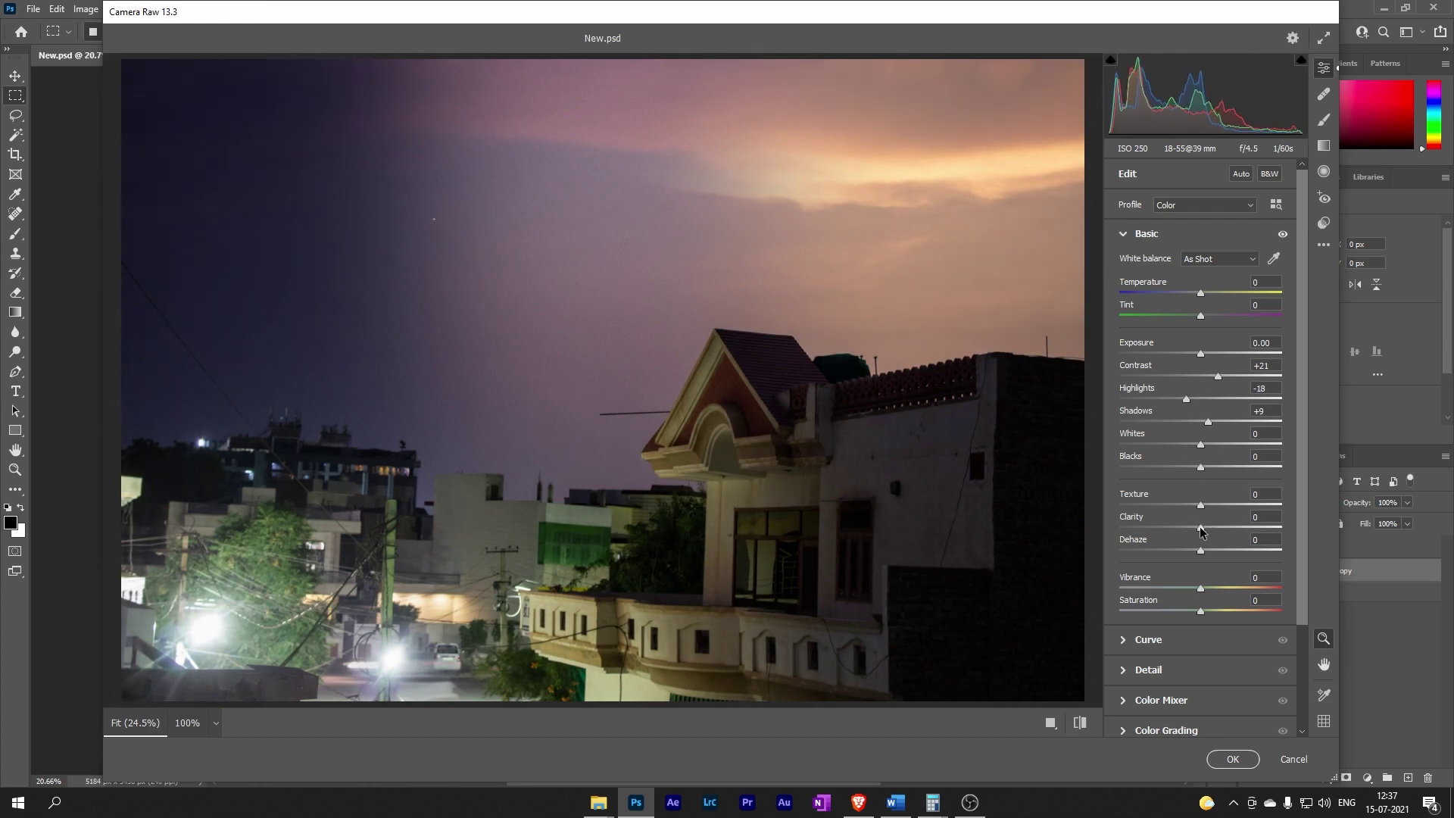
drag(1200, 588, 1209, 588)
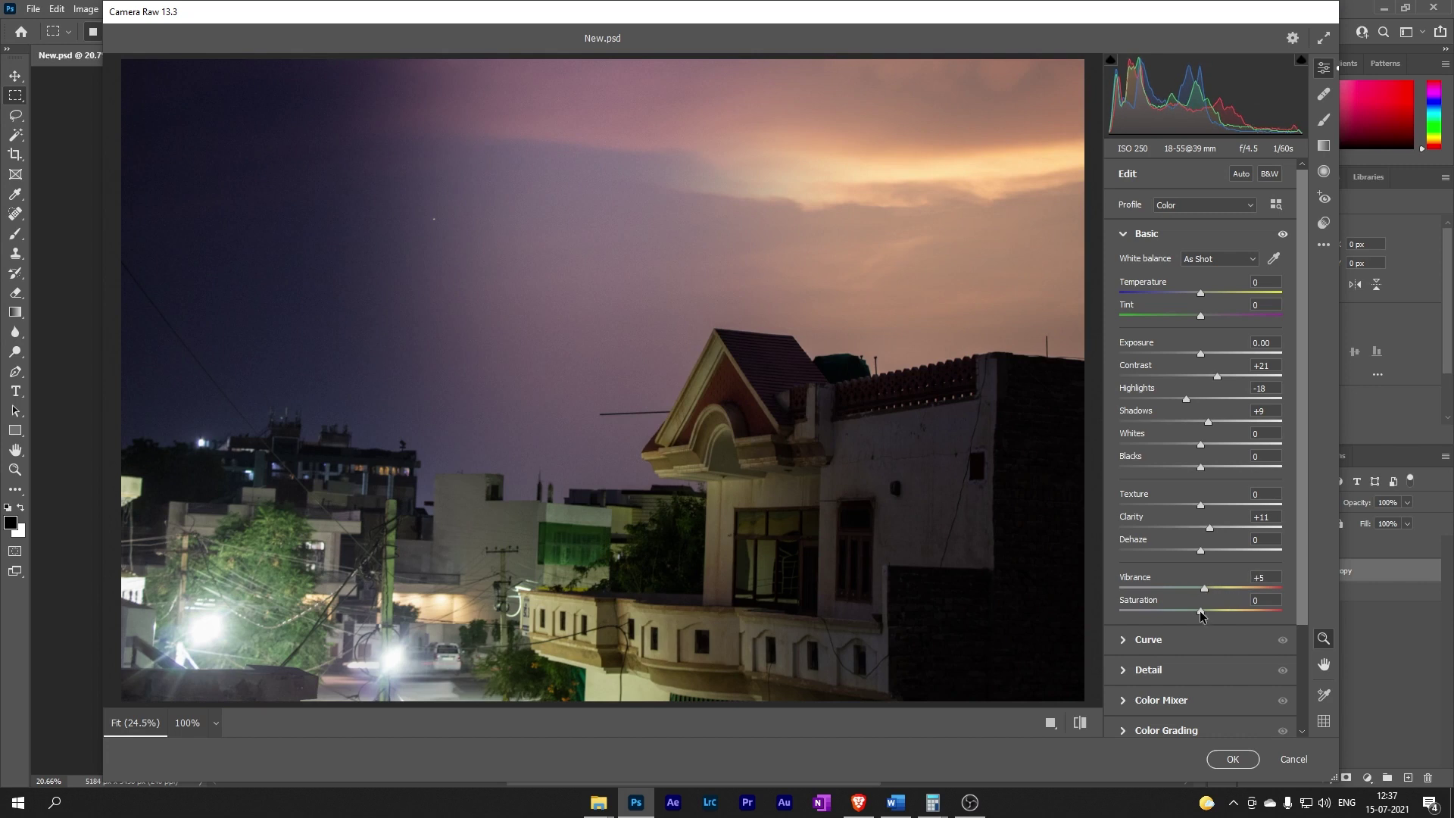
click(1124, 640)
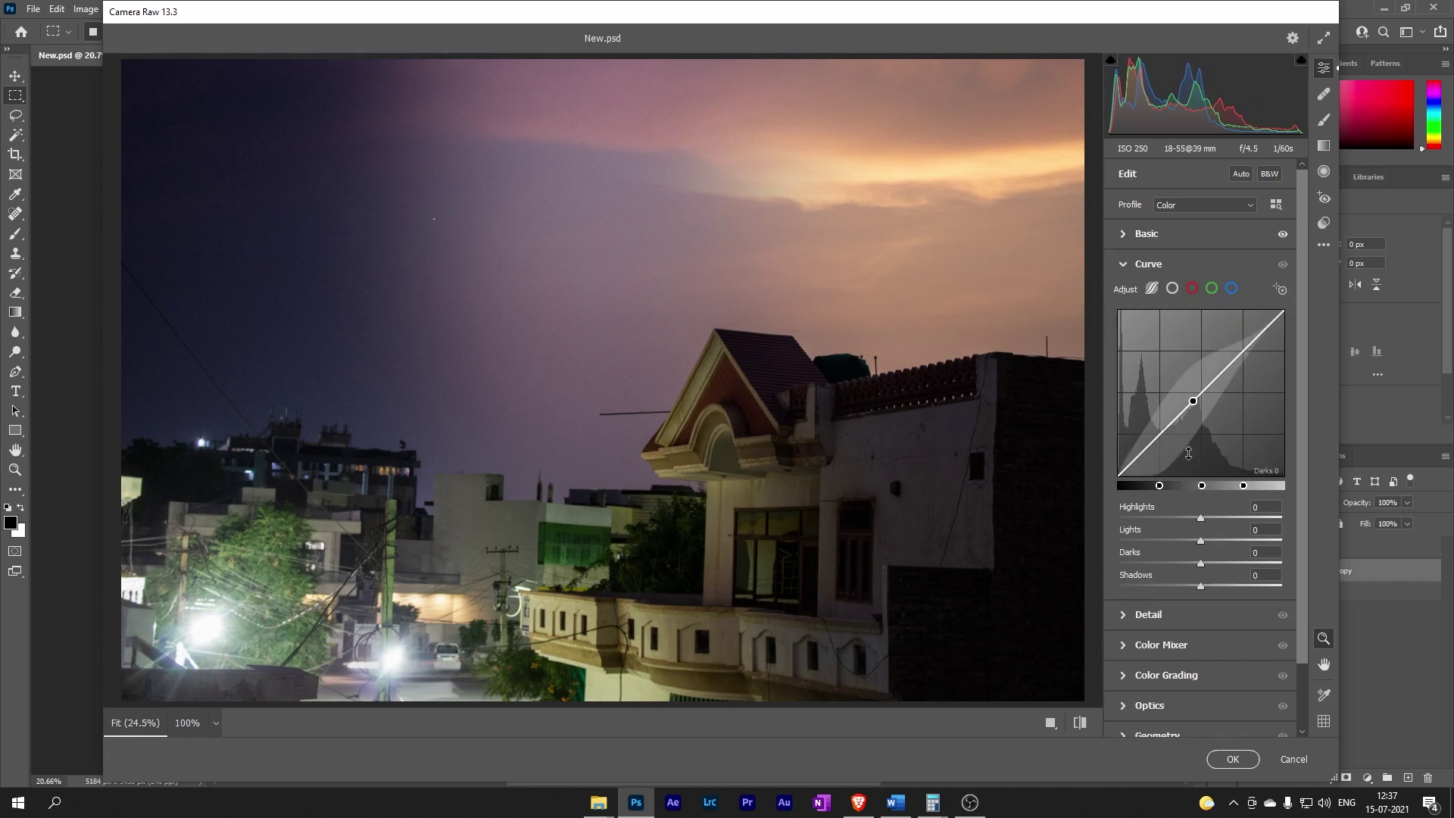
drag(1190, 408, 1193, 400)
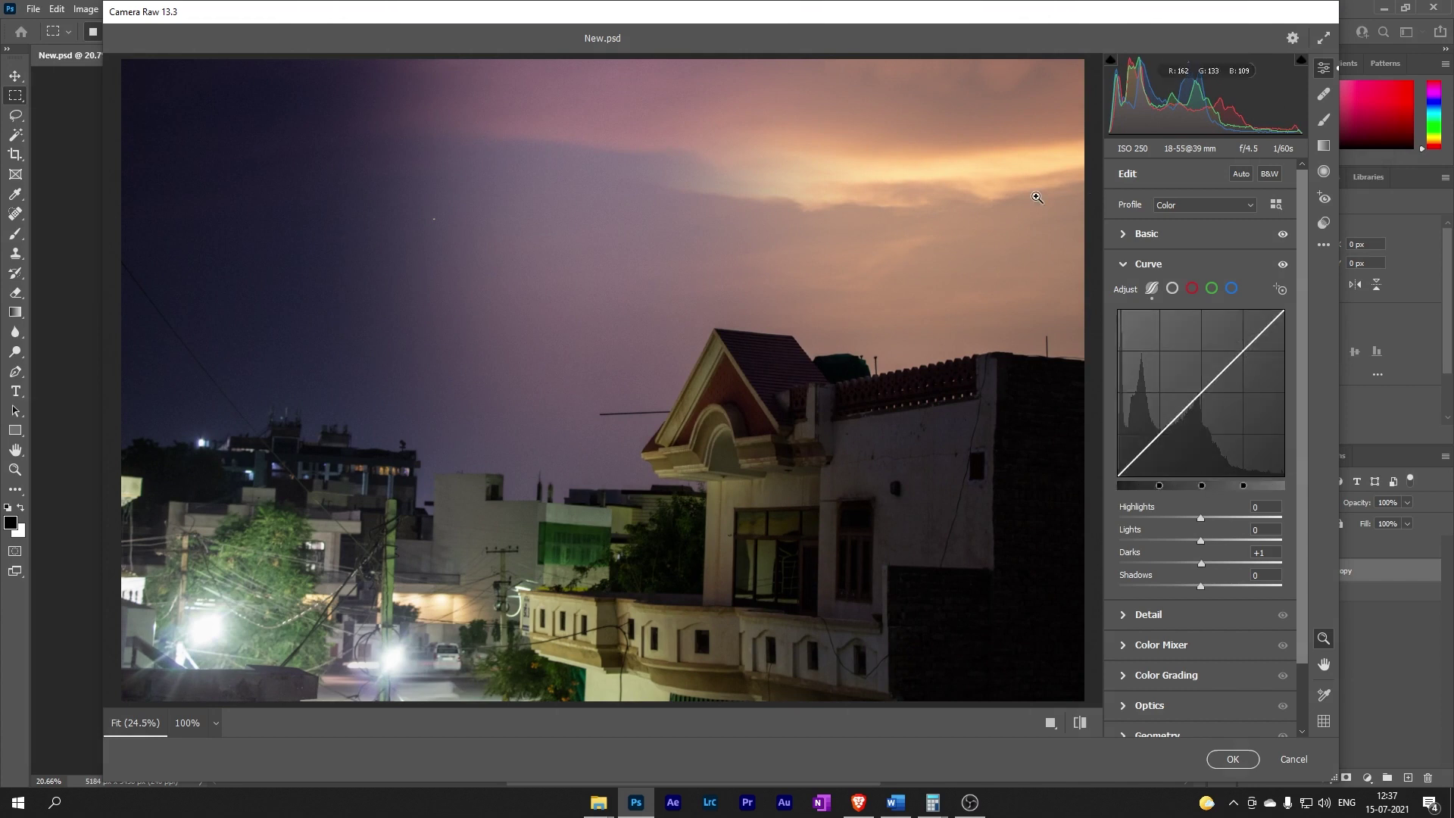
click(1233, 759)
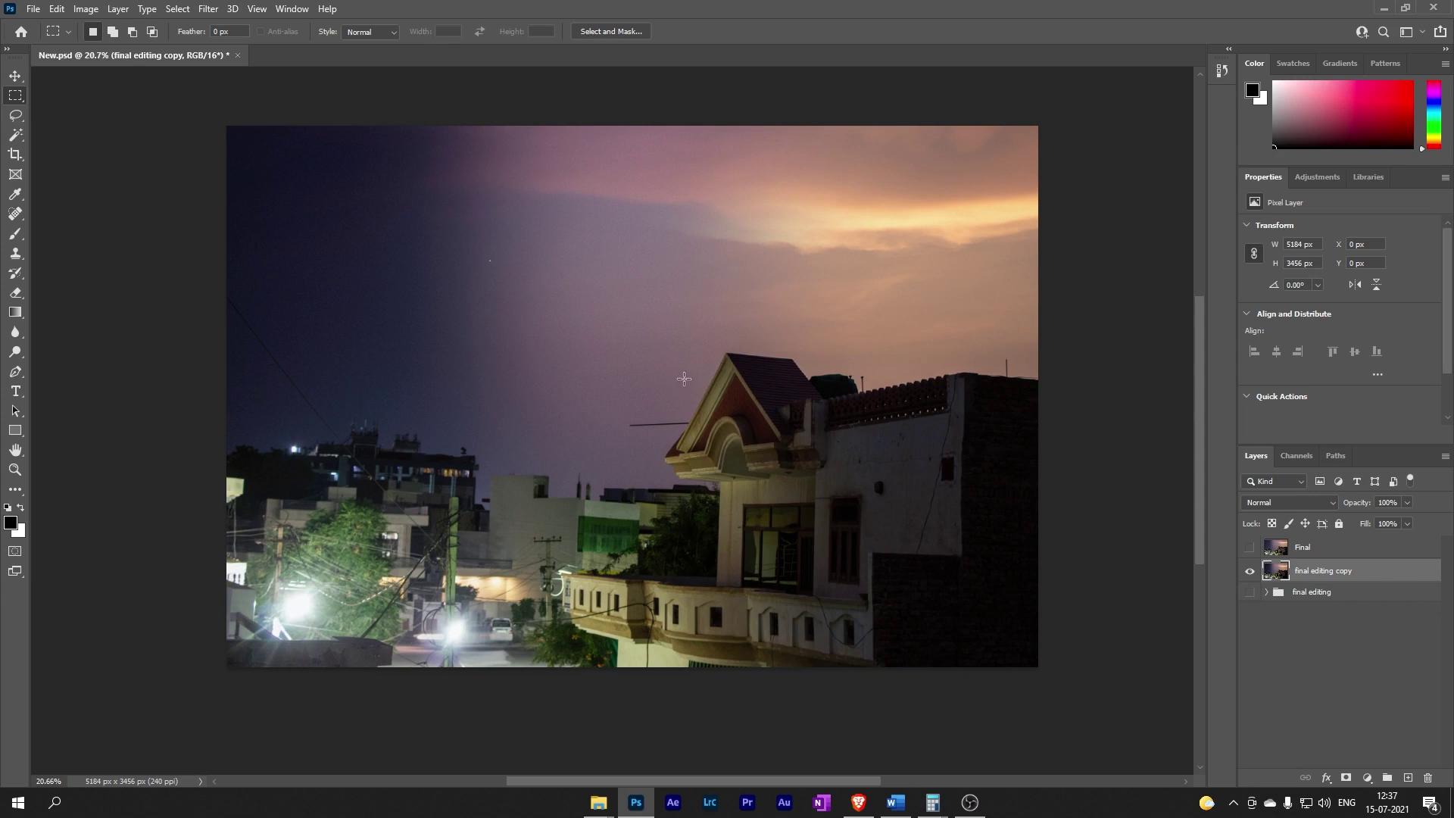
Export the image as a 100% quality JPG named 'editing timelapse'
click(33, 9)
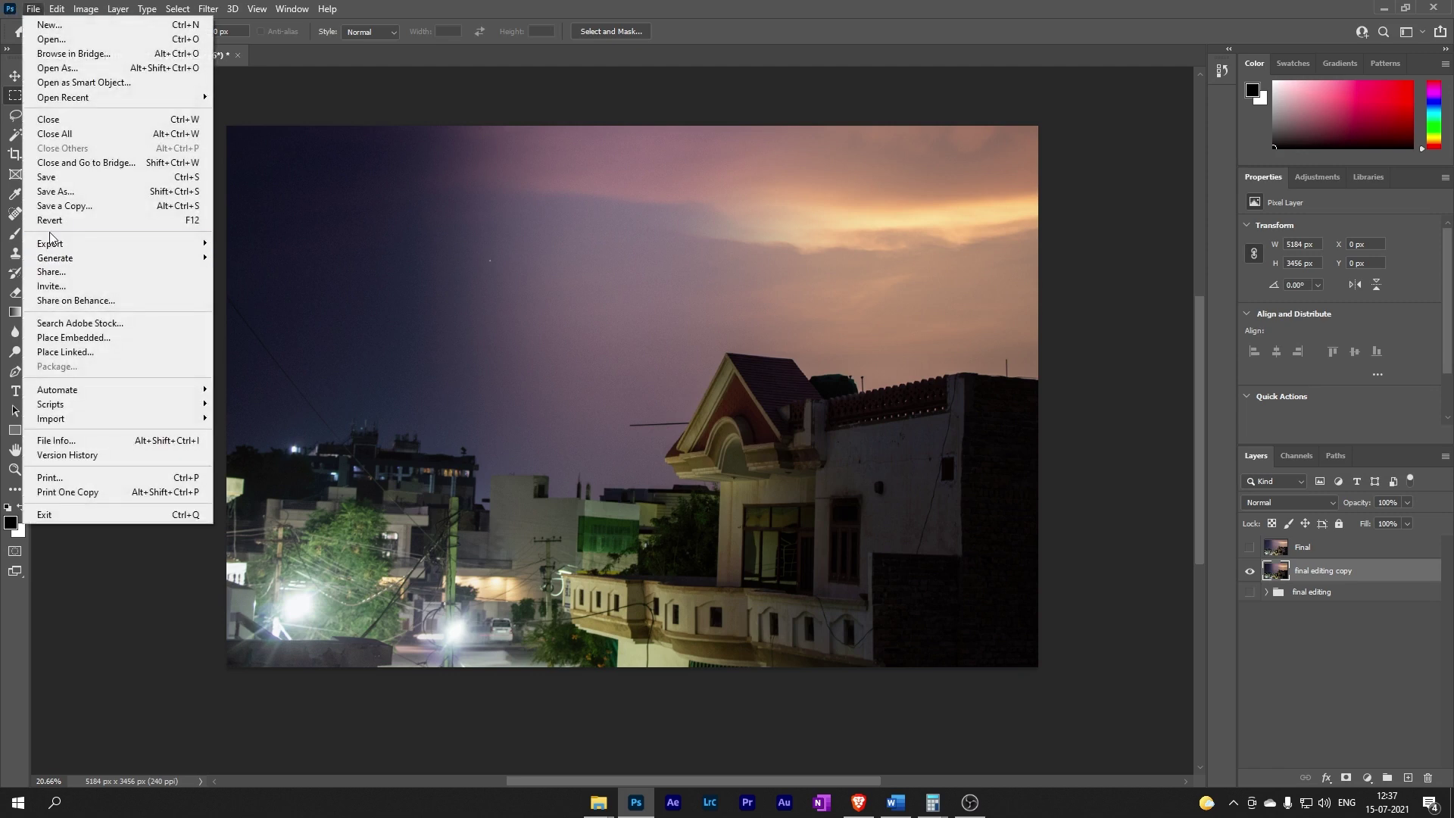
mouse_move(50, 243)
click(280, 260)
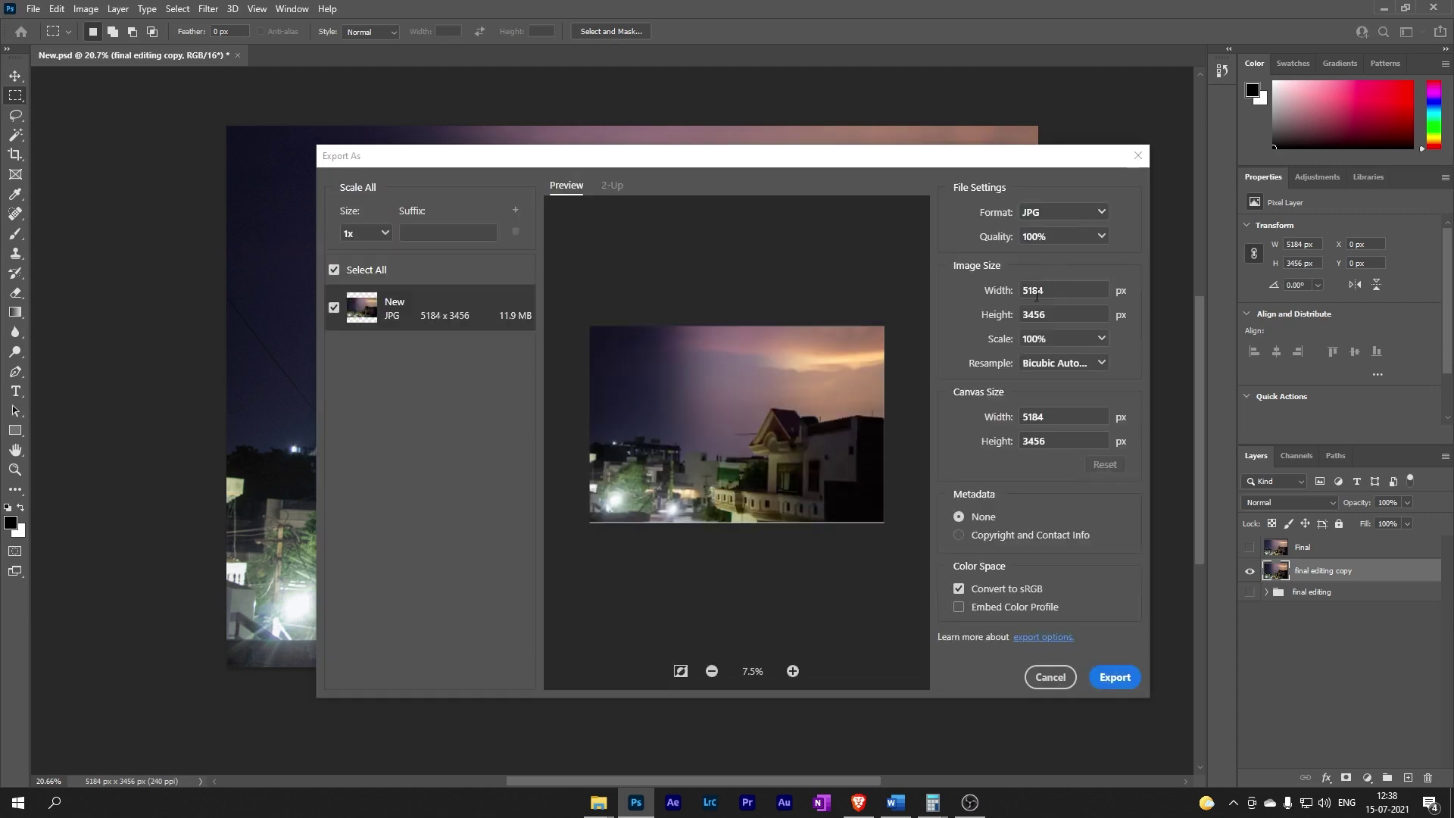
click(1115, 685)
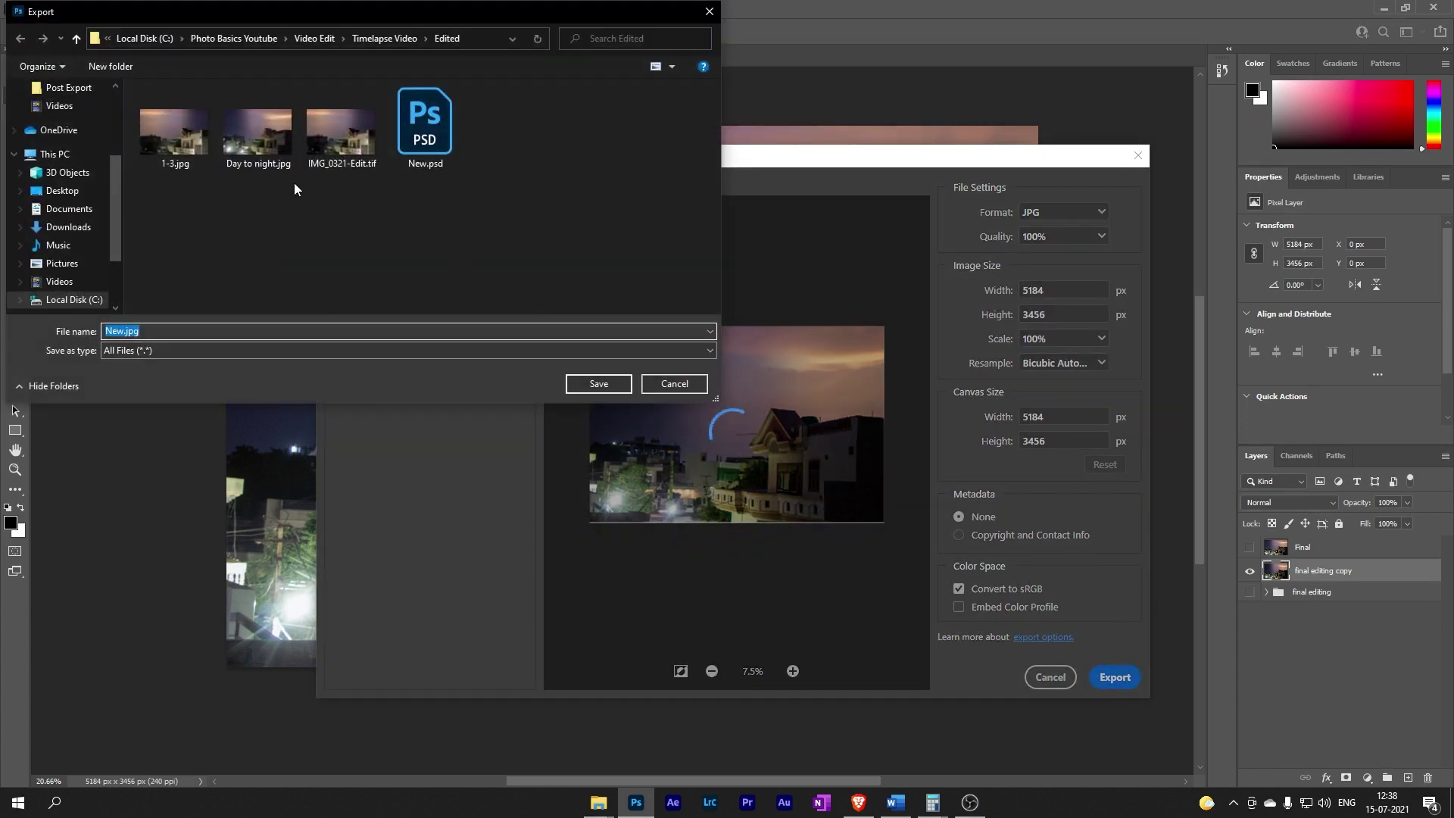
text(editing )
text(timelapse)
key(Return)
Browse from Timelapse Video into the Edited folder to open the exported JPG in Photos
mouse_move(598, 803)
click(516, 769)
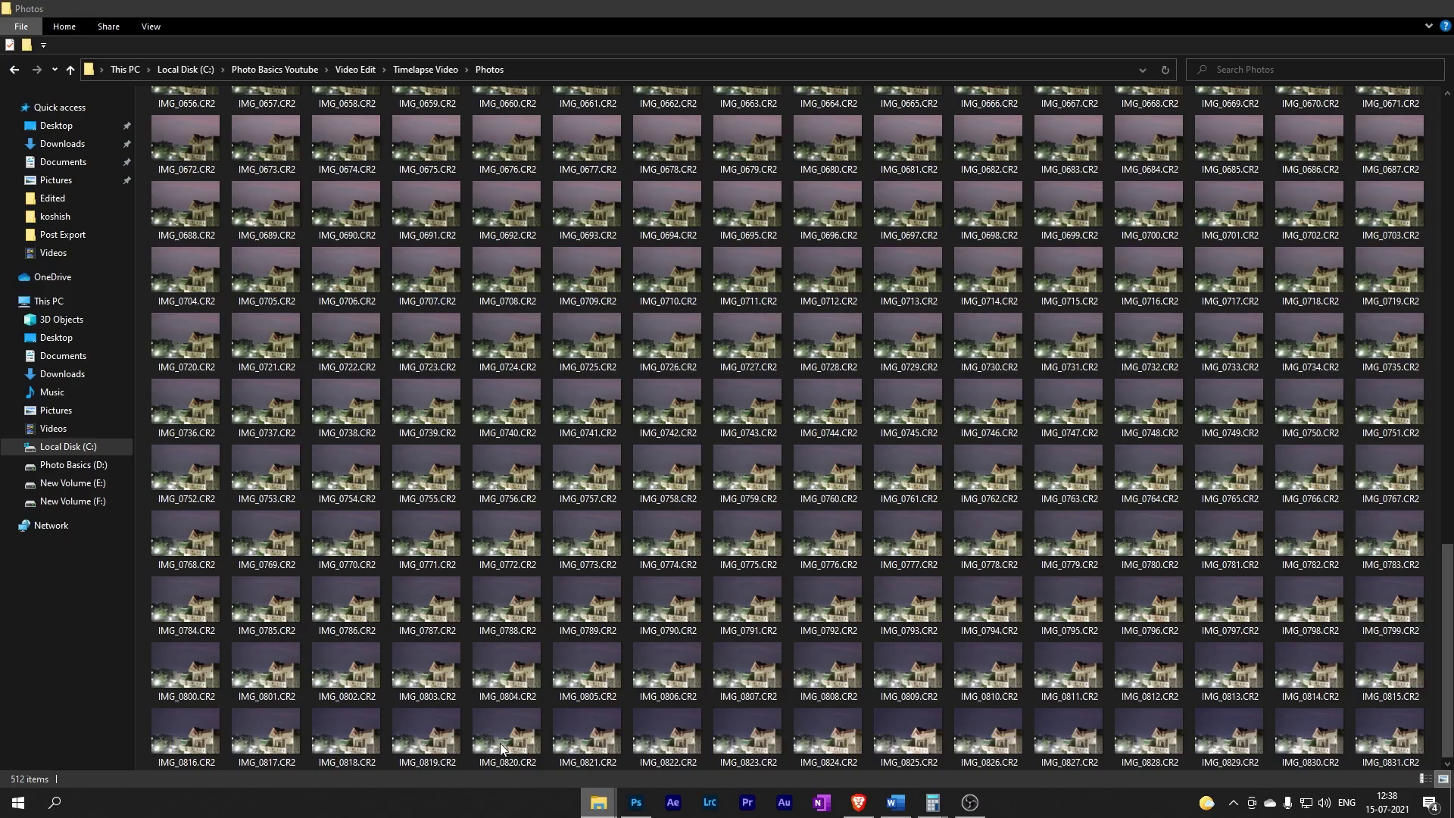
click(431, 68)
click(171, 117)
double_click(171, 116)
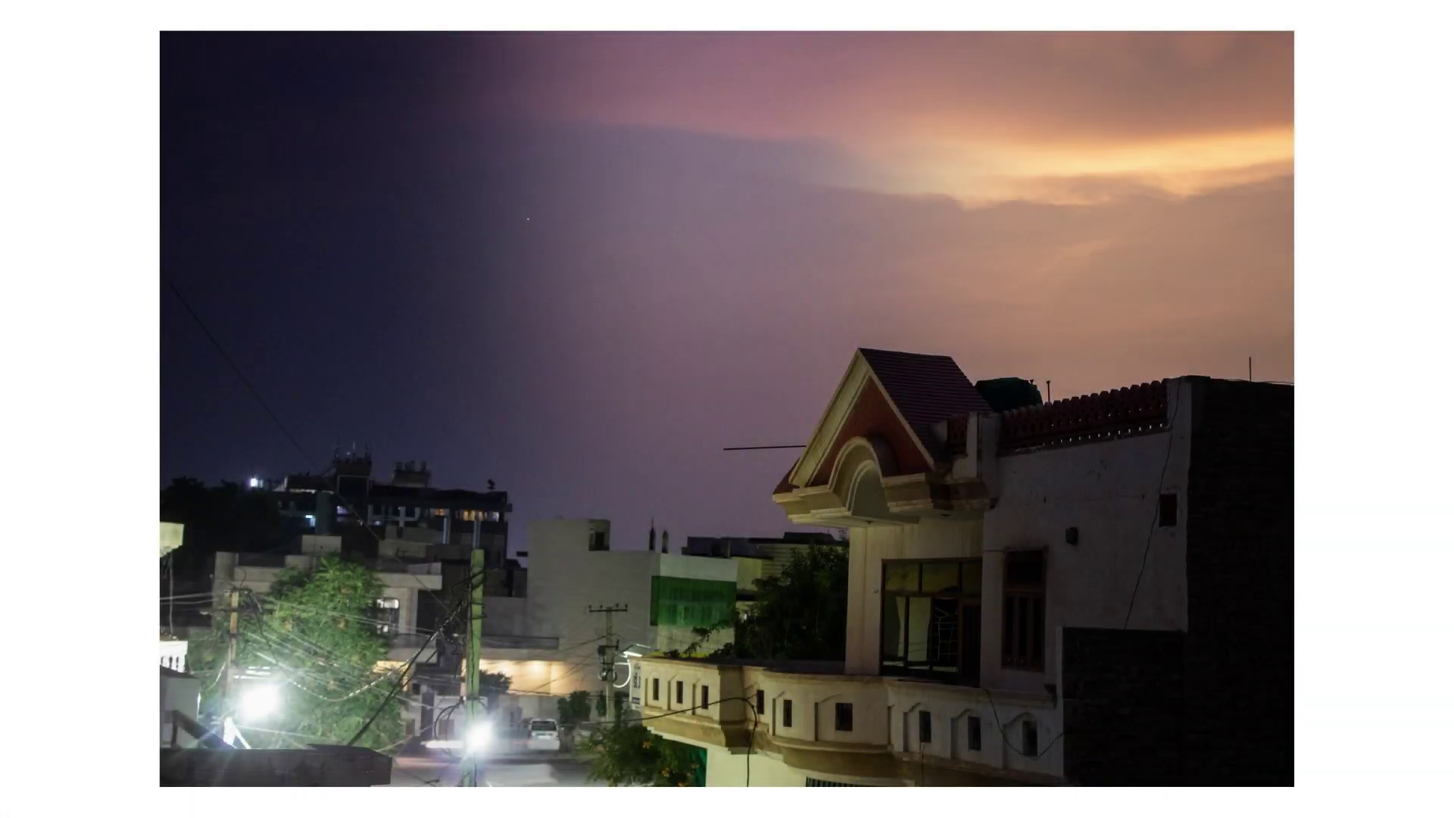